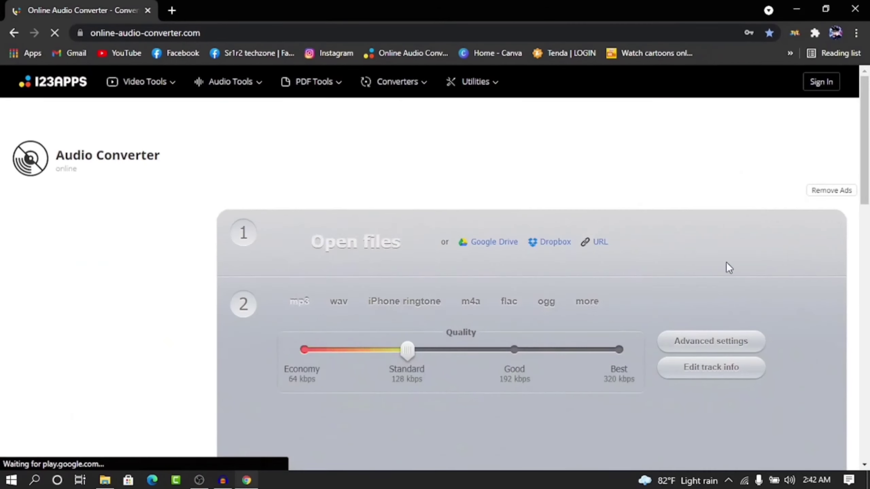
# Set the MP3 conversion quality to Best, 320 kbps.
pyautogui.scroll(-5, 722, 267)
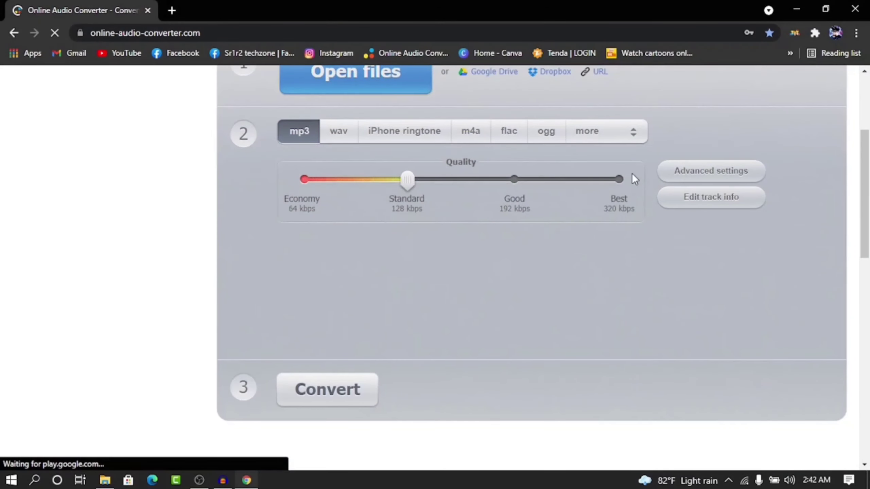
pyautogui.click(619, 180)
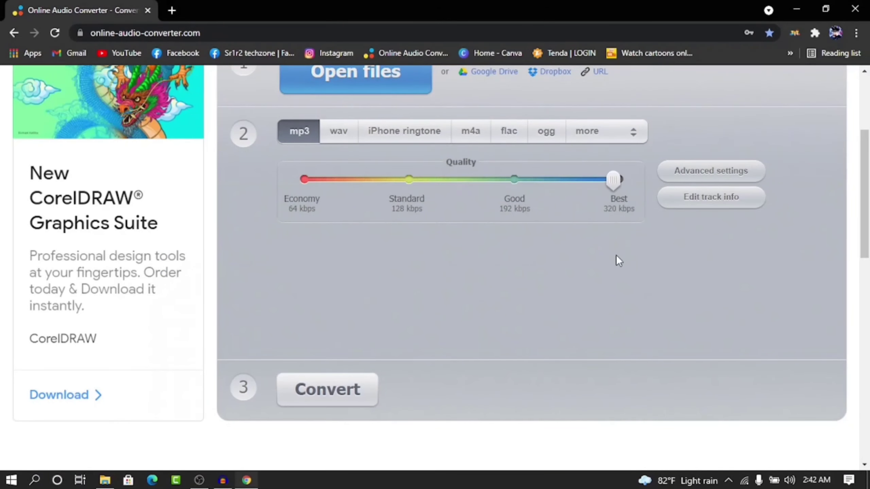
pyautogui.scroll(5, 615, 254)
pyautogui.click(382, 244)
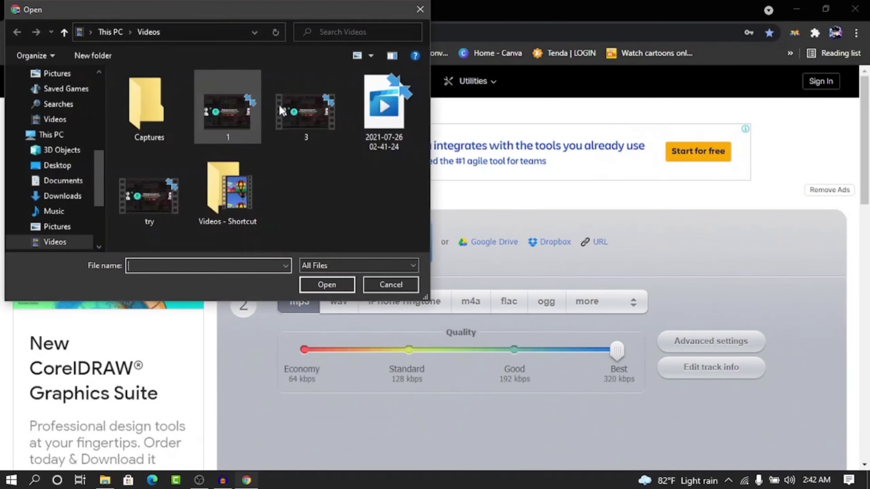
pyautogui.click(419, 10)
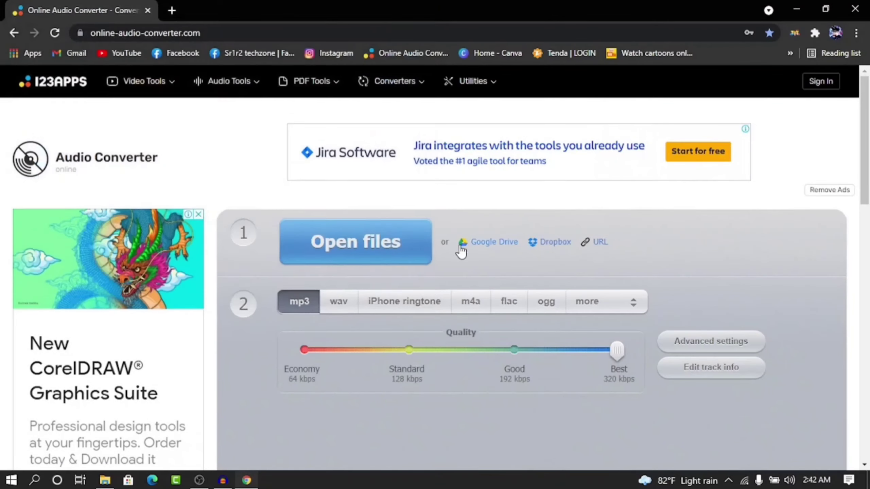
pyautogui.scroll(-6, 461, 251)
pyautogui.scroll(5, 590, 244)
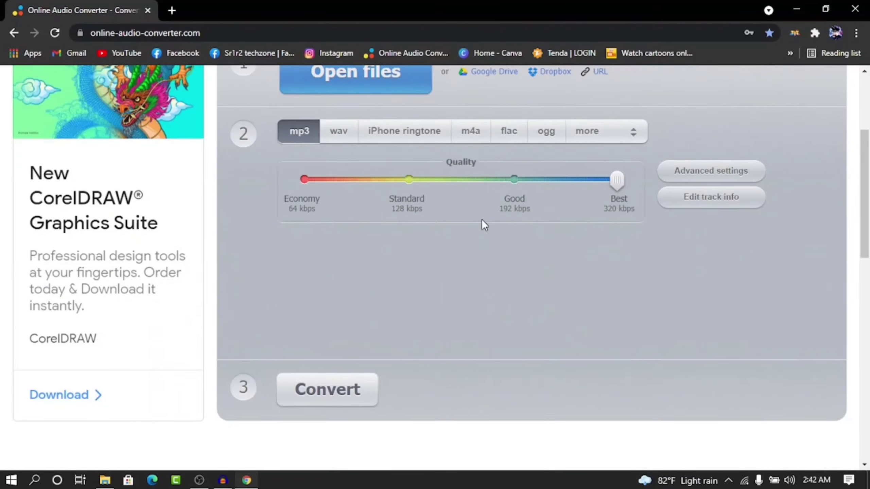
pyautogui.scroll(5, 467, 262)
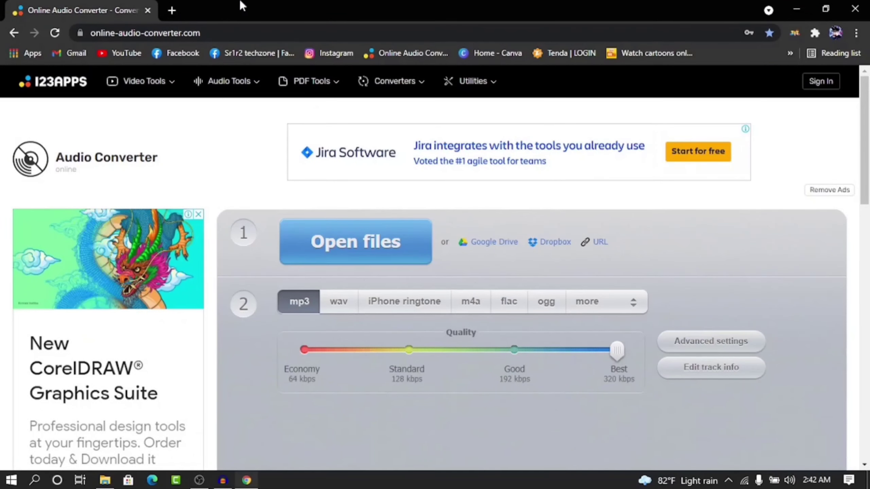
# Replace the audio converter page with a new tab and search Google for "audacity download".
pyautogui.click(172, 10)
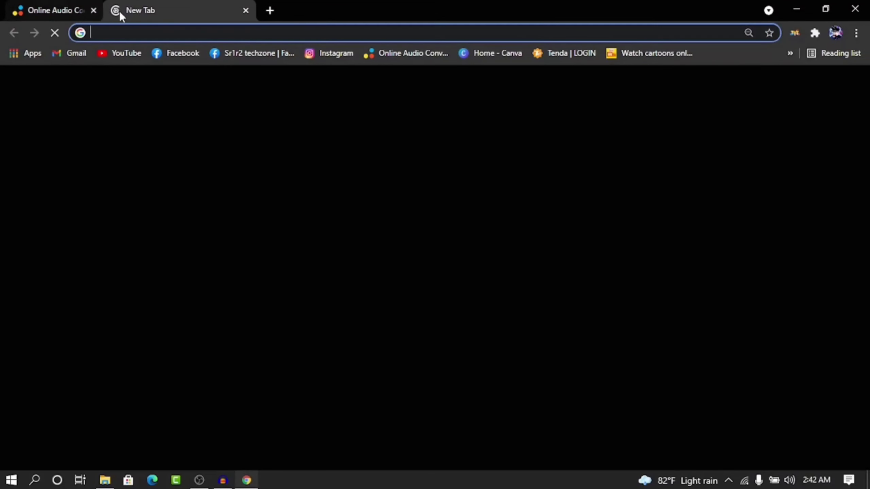
pyautogui.click(93, 10)
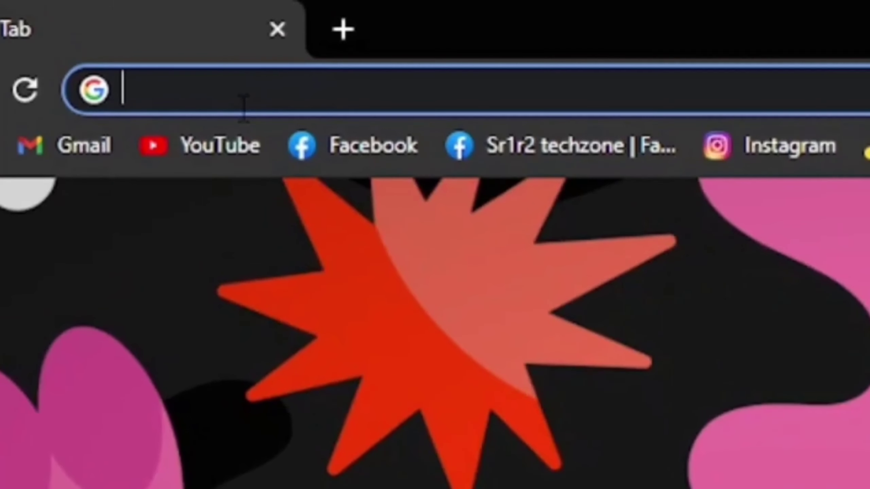
pyautogui.write('u')
pyautogui.press('BackSpace')
pyautogui.write('audaci')
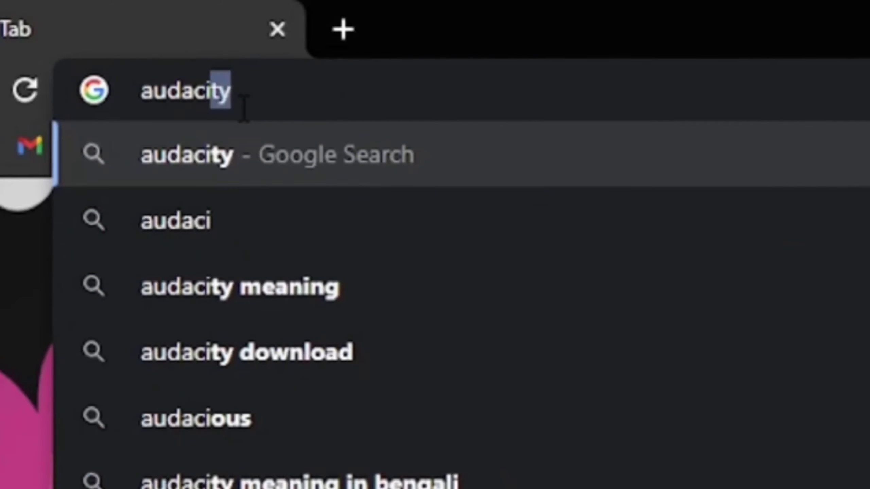
pyautogui.write('ty')
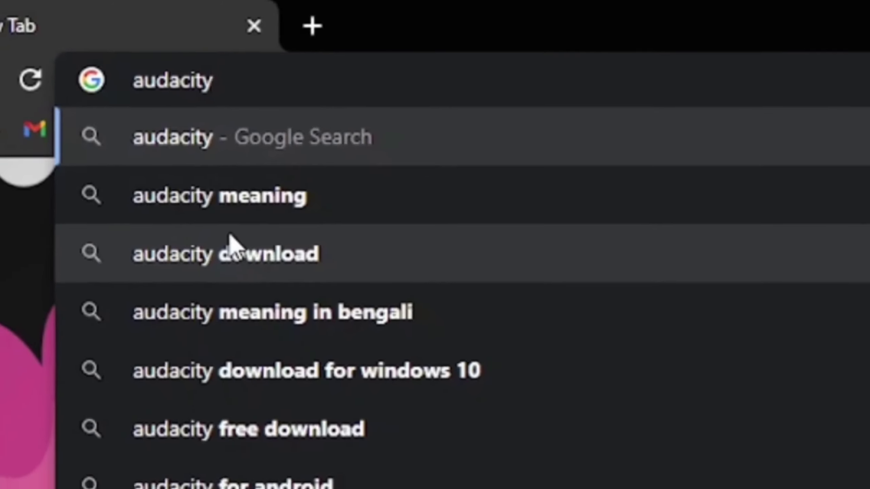
pyautogui.click(230, 240)
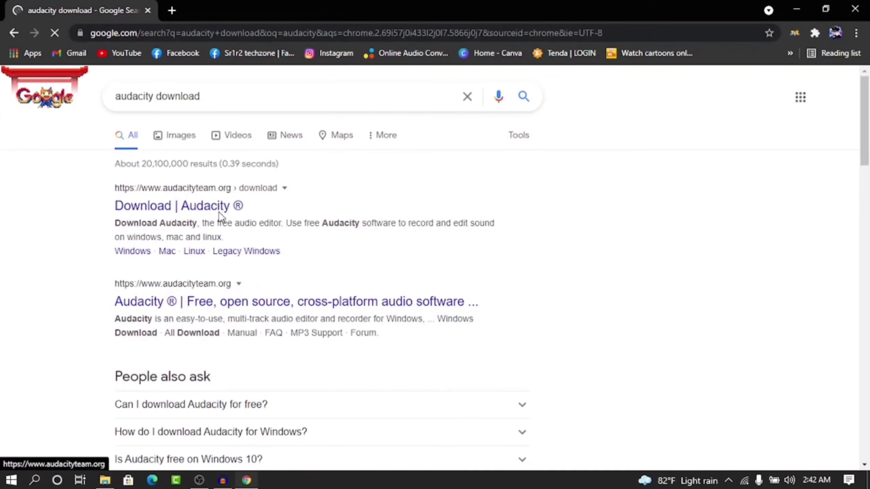
# Open the official Audacity download page from the search results and start the Audacity for Windows download.
pyautogui.click(140, 207)
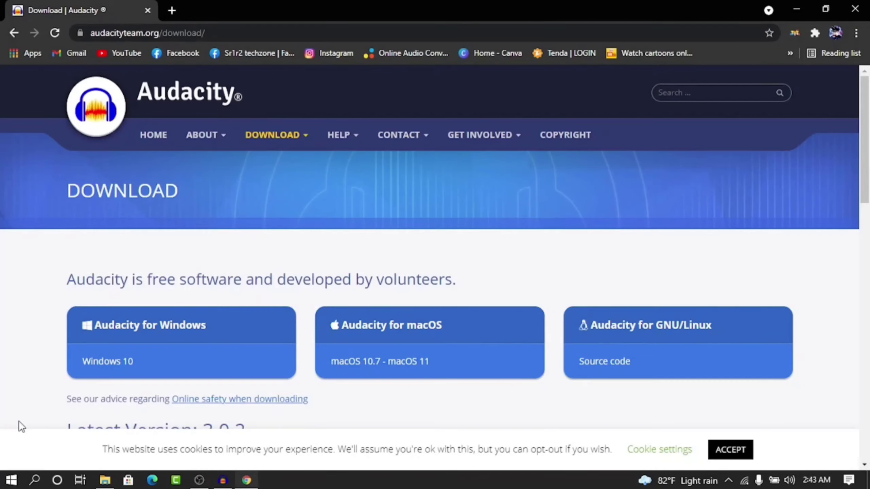
pyautogui.click(105, 331)
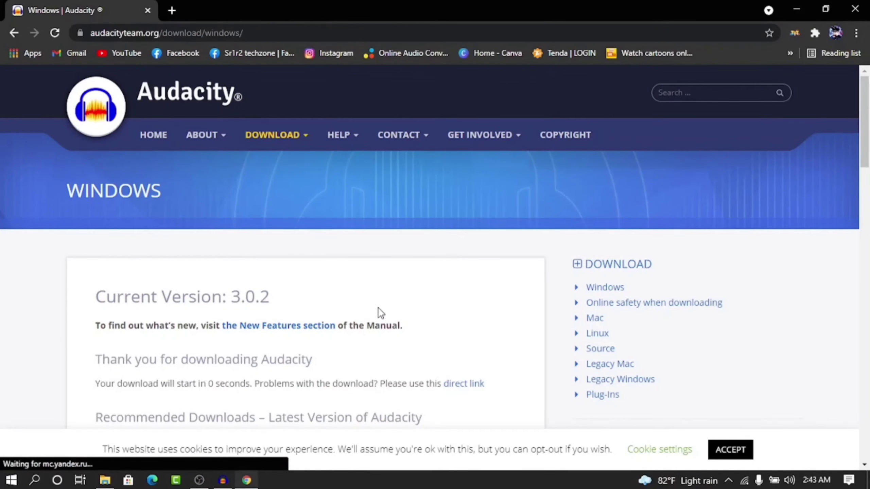
pyautogui.scroll(-5, 370, 298)
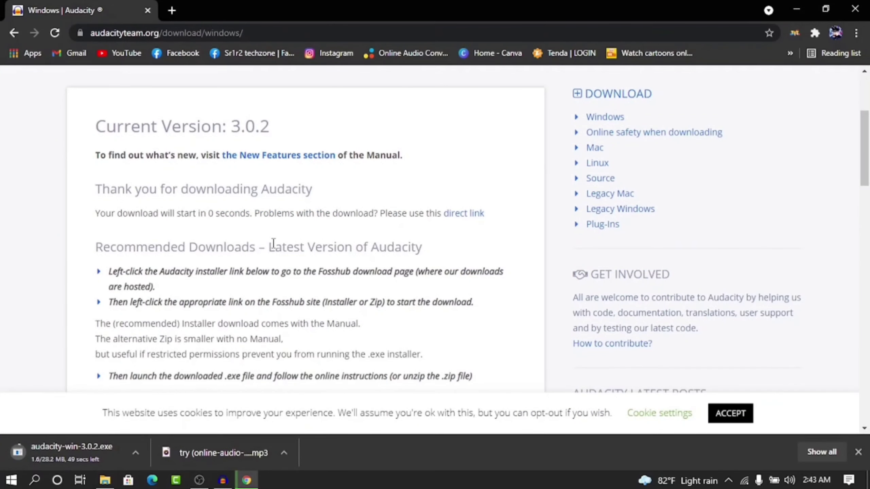
pyautogui.click(858, 452)
pyautogui.scroll(5, 326, 351)
pyautogui.scroll(-18, 328, 352)
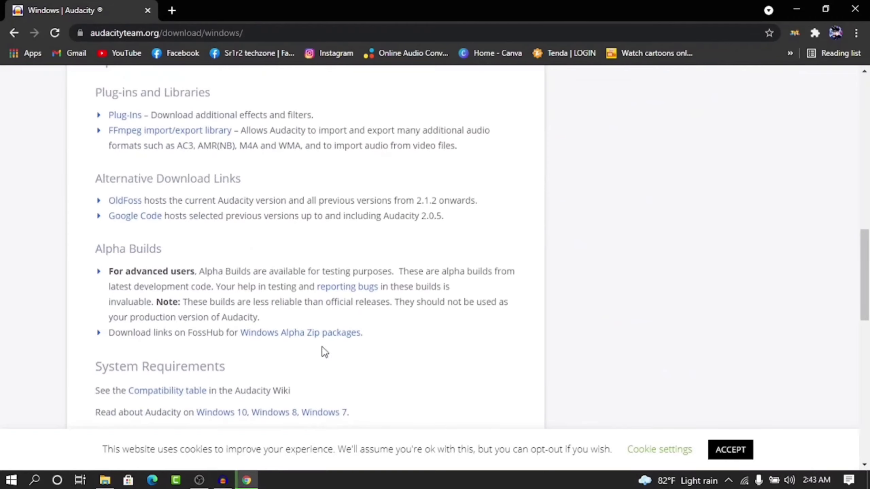
# Cancel the audacity-win-3.0.2.exe download, remove it from the downloads list and close that list.
pyautogui.hotkey('ctrl', 'j')
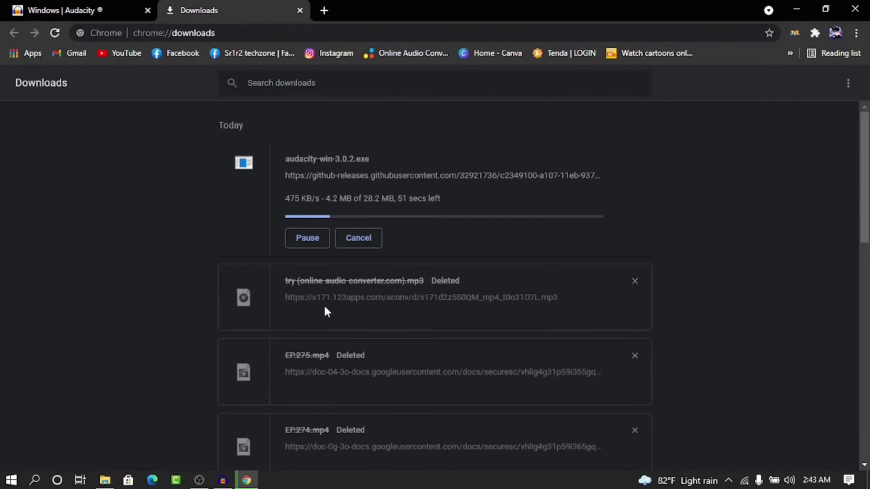
pyautogui.click(358, 238)
pyautogui.click(633, 163)
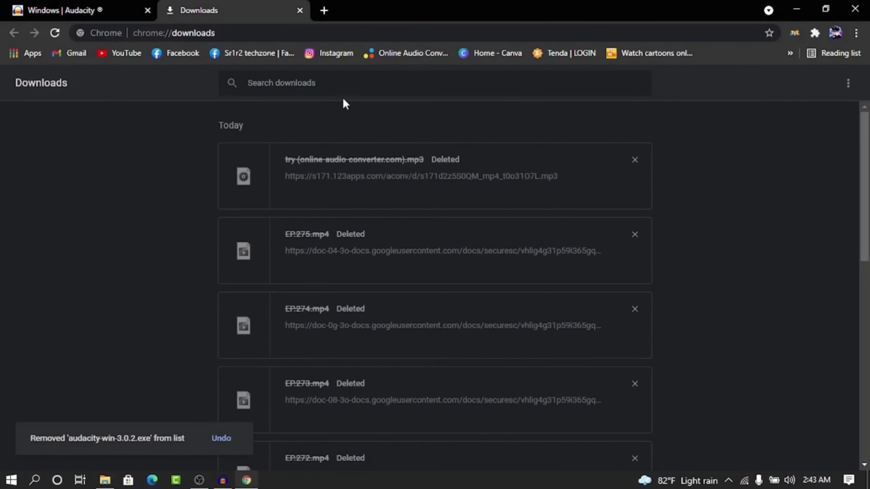
pyautogui.click(300, 11)
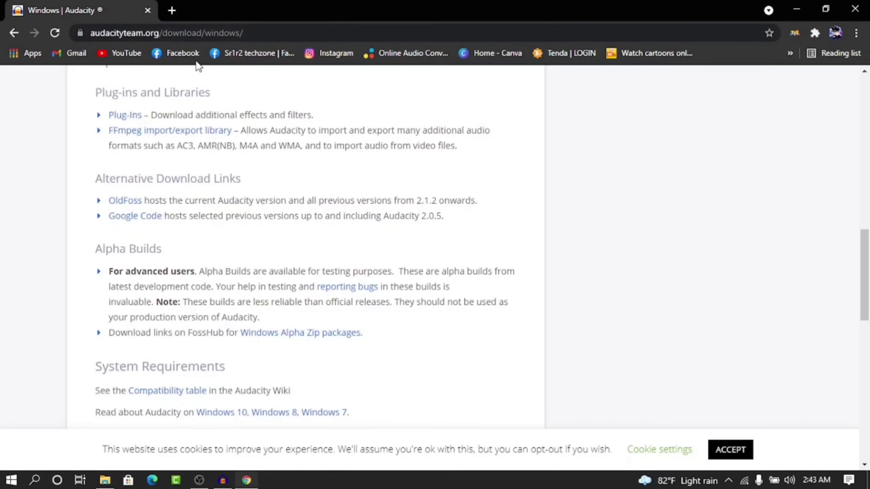
# Close the Audacity web page, leaving a blank new tab, and minimise the browser.
pyautogui.scroll(12, 579, 115)
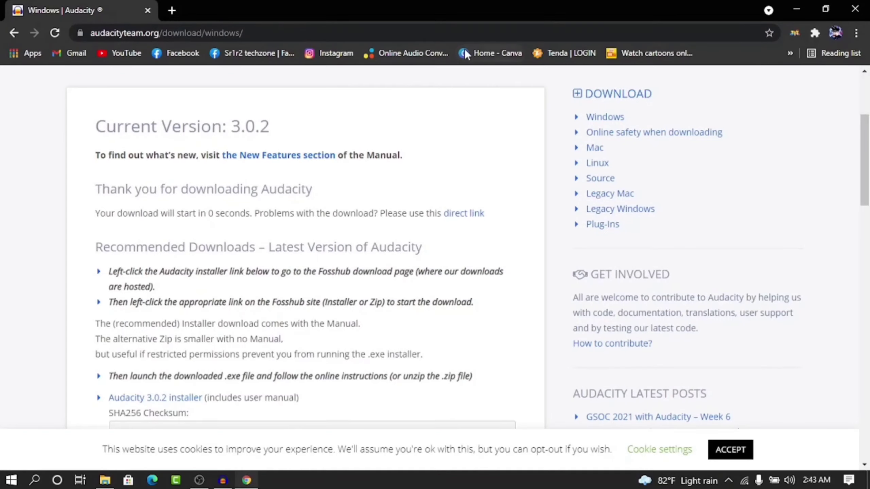
pyautogui.click(172, 11)
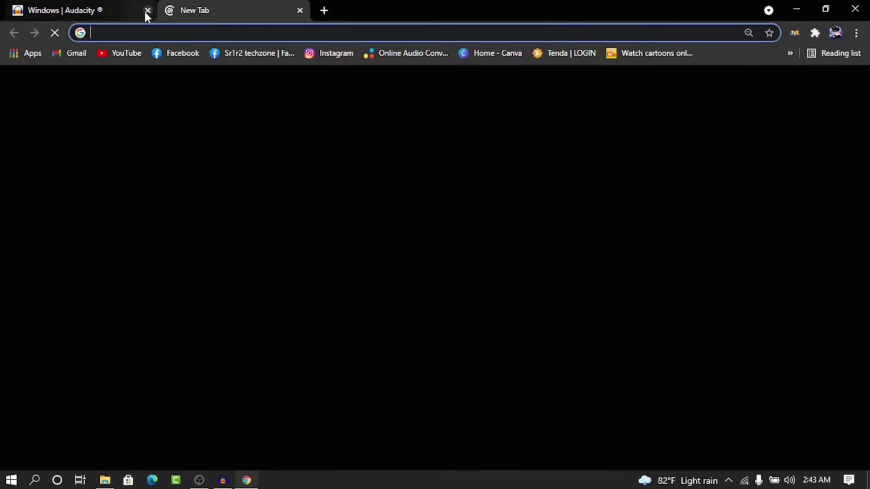
pyautogui.click(148, 10)
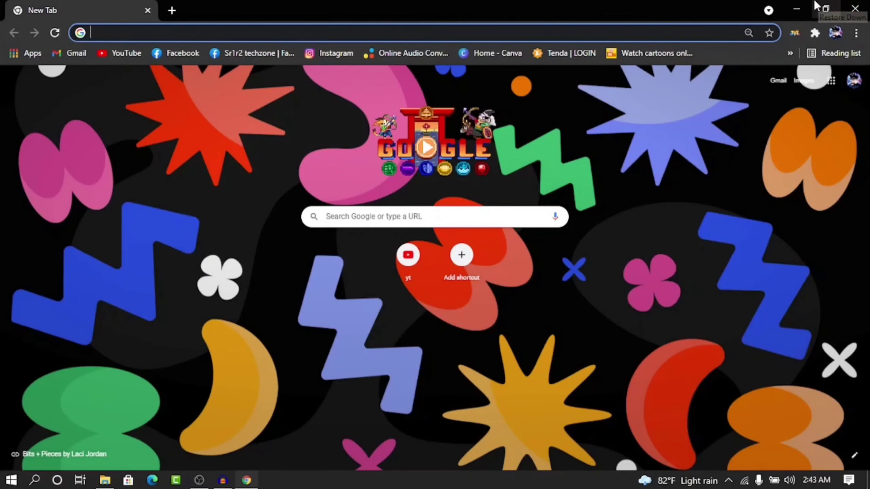
pyautogui.click(797, 7)
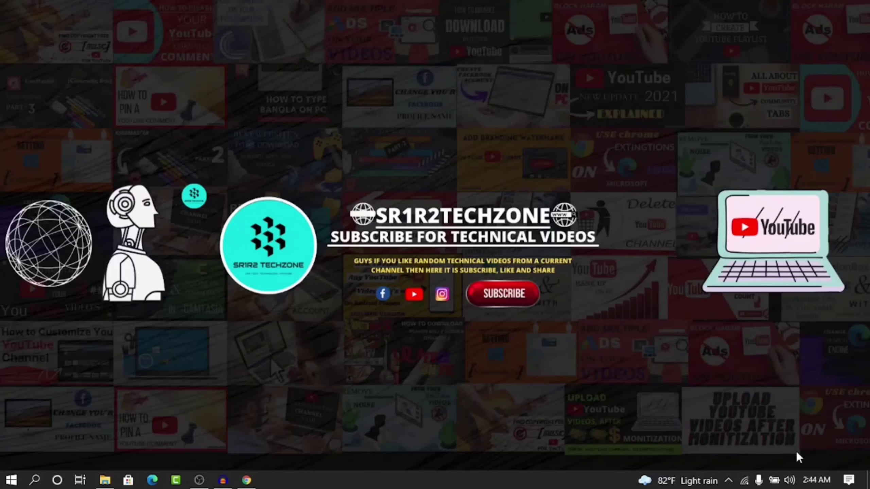
pyautogui.click(790, 480)
pyautogui.click(790, 480)
# Switch to Audacity and import the "try (online-audio-converter.com)" audio file from the SR1R2 TECHZONE folder.
pyautogui.click(223, 481)
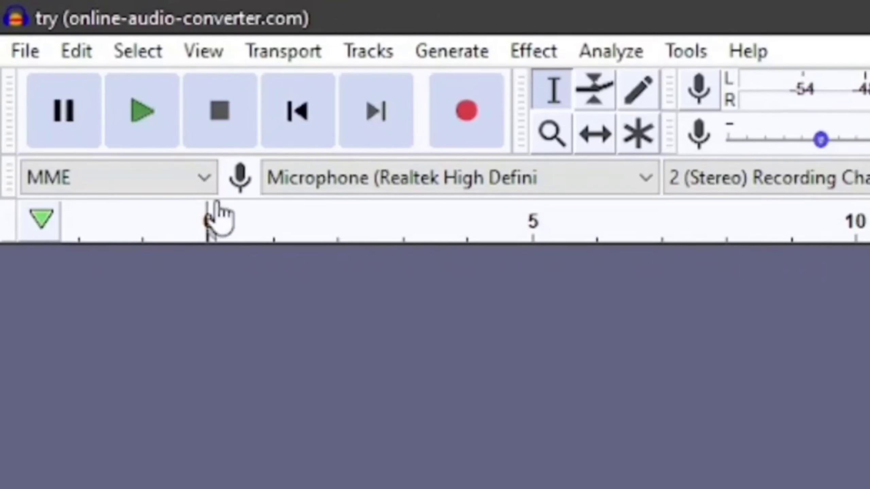
pyautogui.click(4, 55)
pyautogui.moveTo(86, 327)
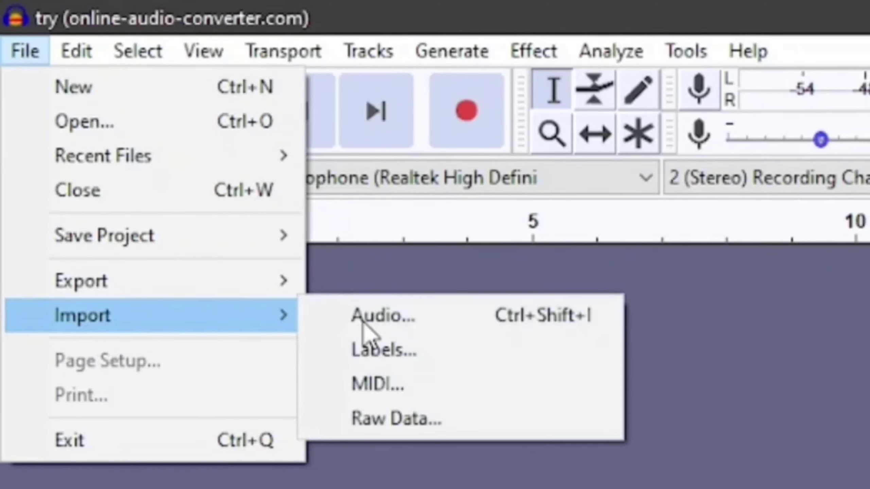
pyautogui.click(451, 329)
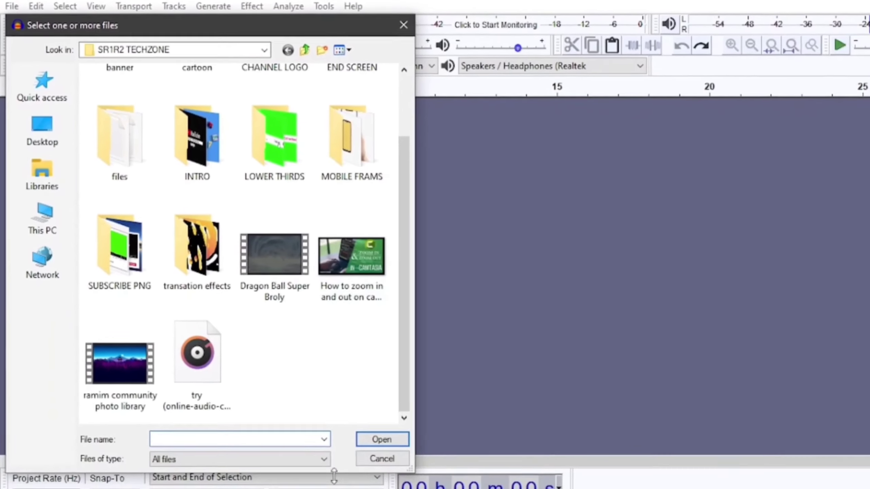
pyautogui.click(198, 353)
pyautogui.click(380, 436)
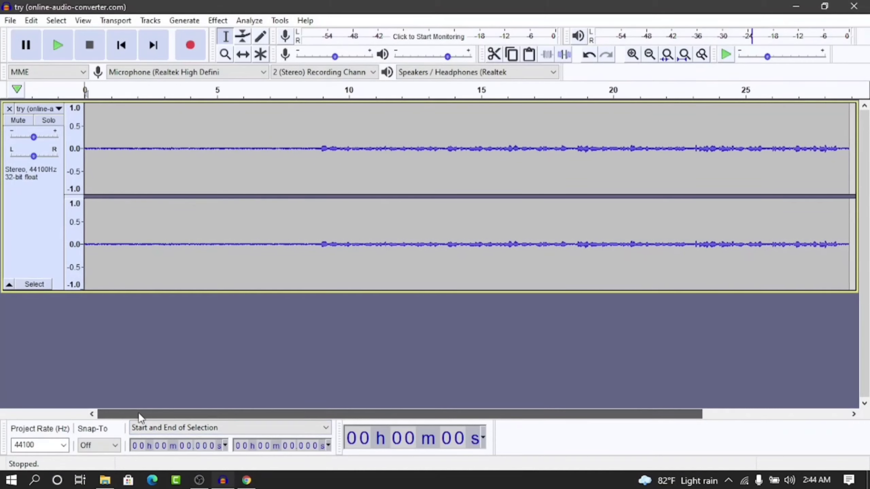
# Set the playback cursor to the start of the imported track, play the recording and pause it at about 12 seconds.
pyautogui.click(171, 155)
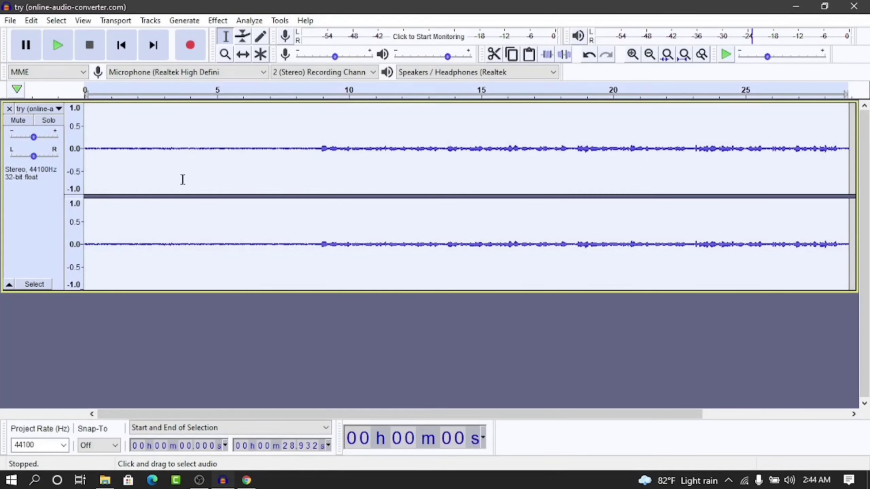
pyautogui.click(167, 154)
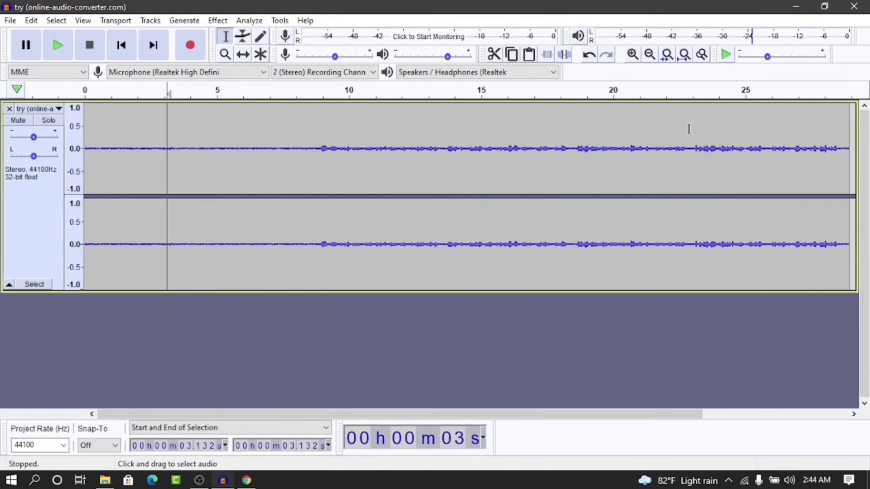
pyautogui.click(798, 135)
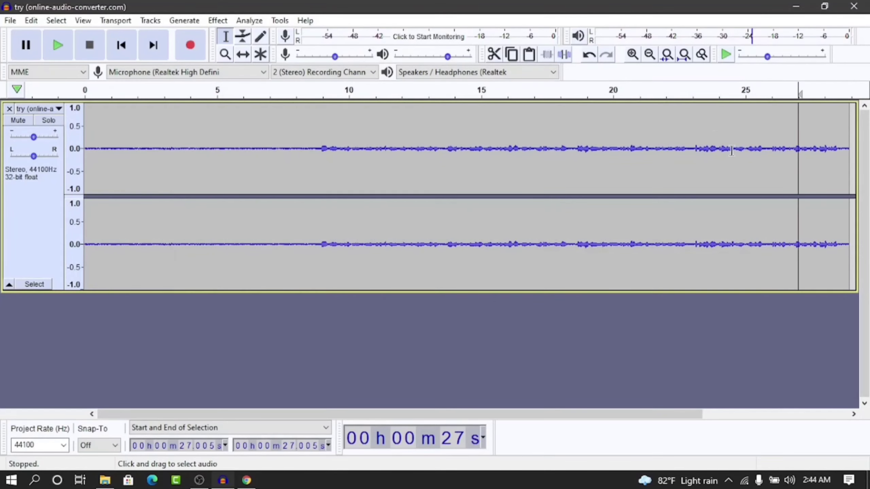
pyautogui.click(117, 136)
pyautogui.click(85, 127)
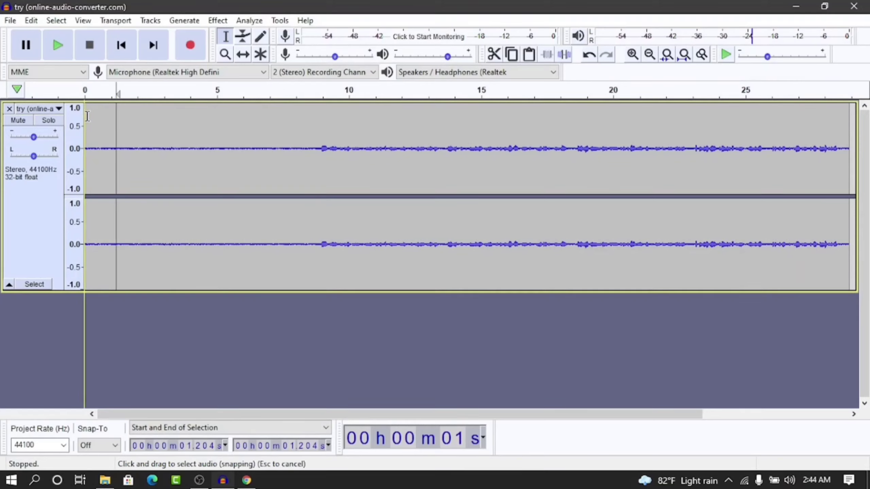
pyautogui.click(73, 113)
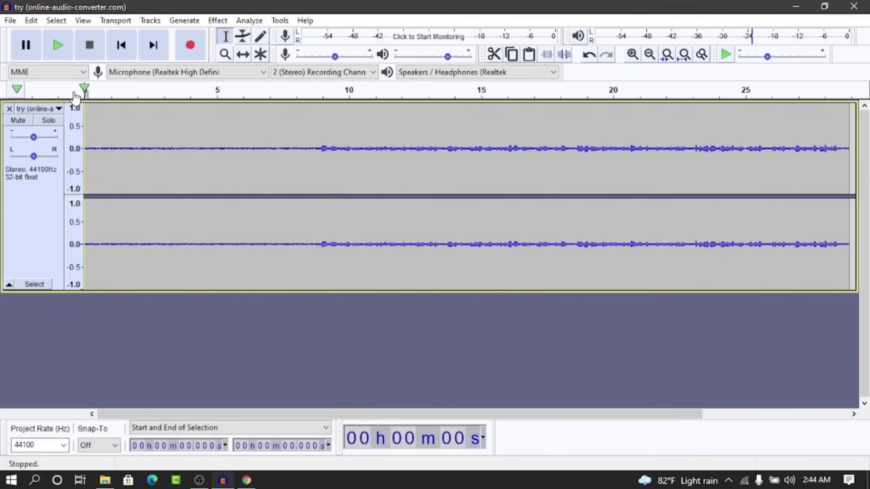
pyautogui.click(57, 45)
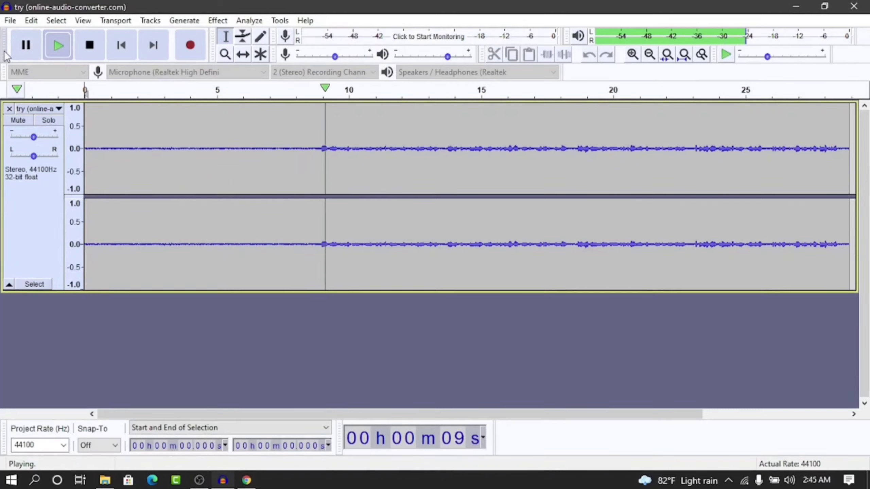
pyautogui.click(24, 46)
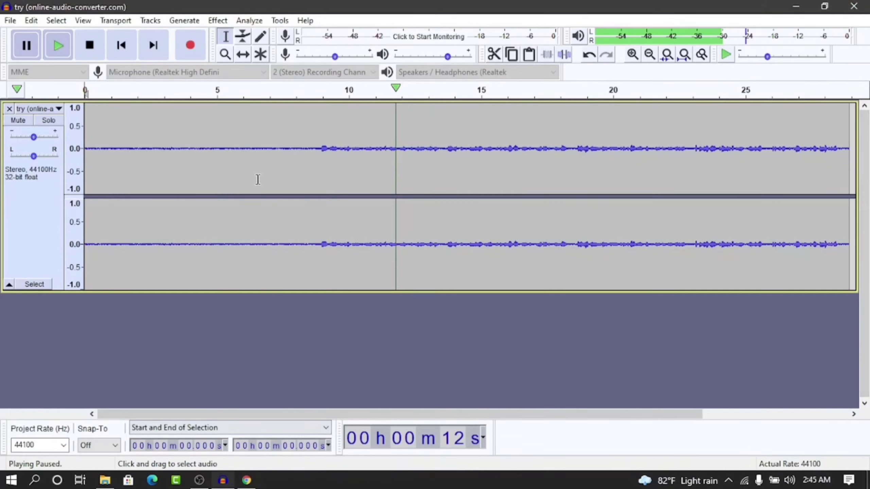
# Select the noise-only opening of the track from 0 to about 8.7 seconds and capture it as the Noise Reduction profile.
pyautogui.click(288, 139)
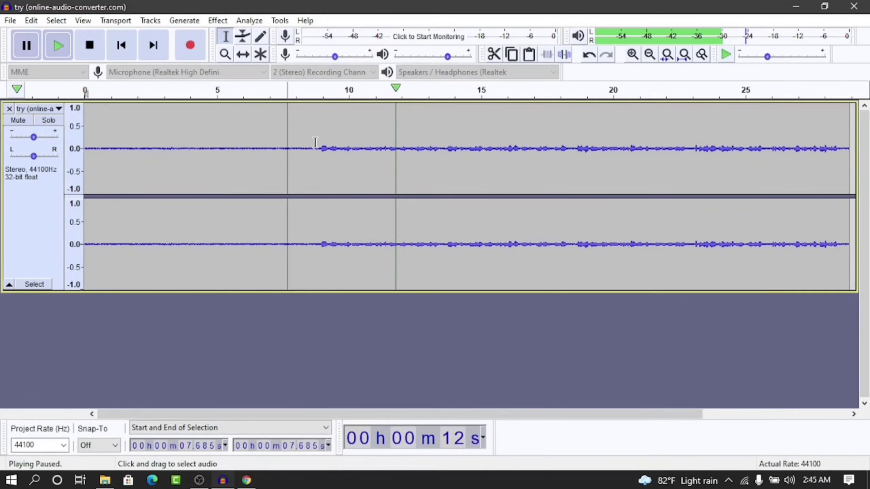
pyautogui.click(315, 143)
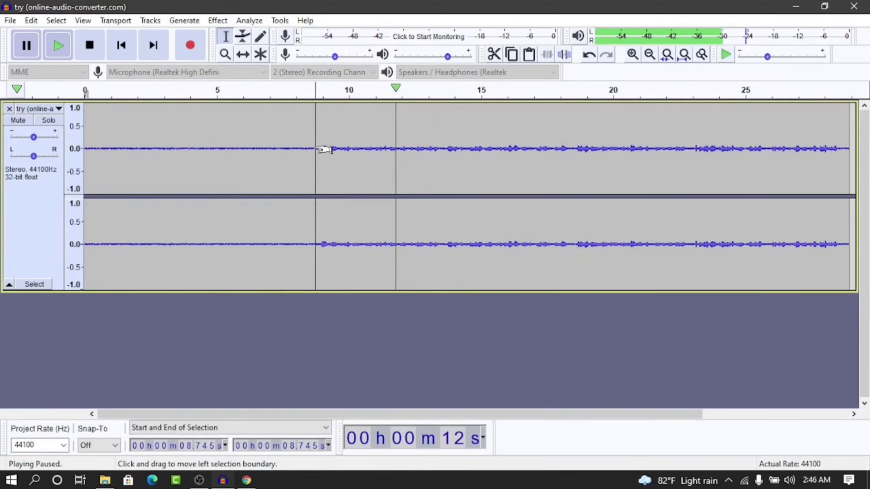
pyautogui.moveTo(323, 150); pyautogui.dragTo(85, 152)
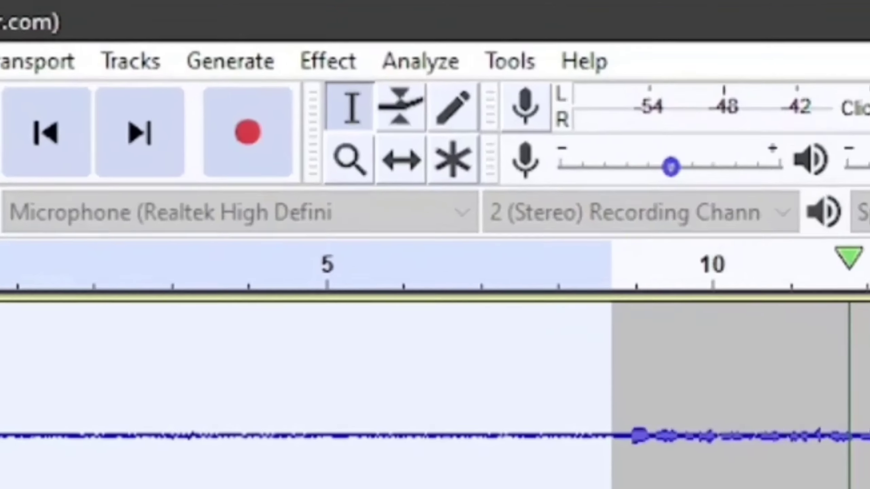
pyautogui.click(344, 62)
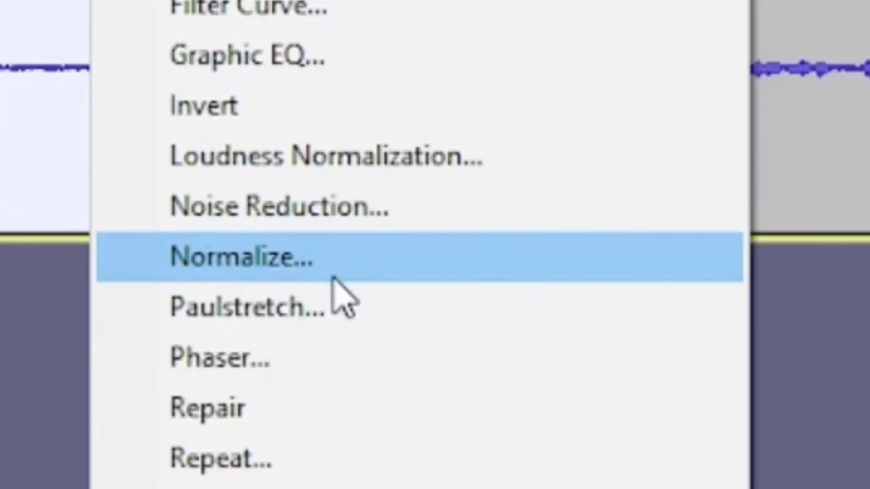
pyautogui.click(298, 217)
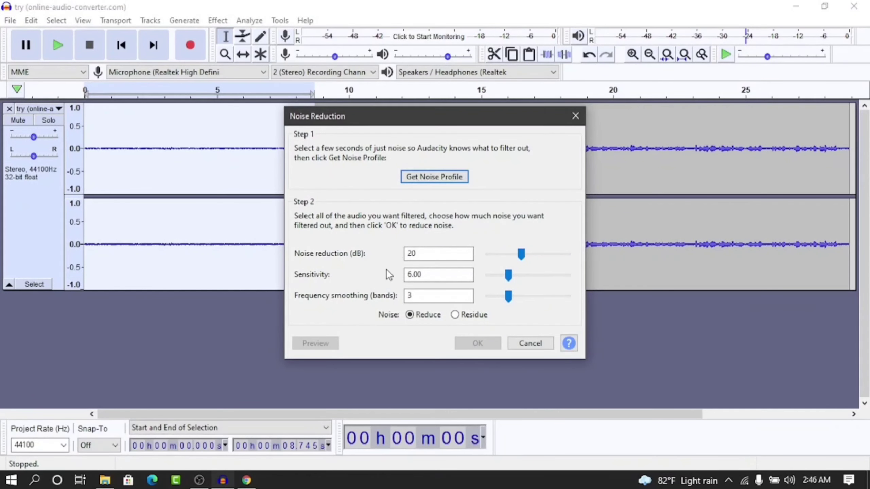
pyautogui.click(416, 176)
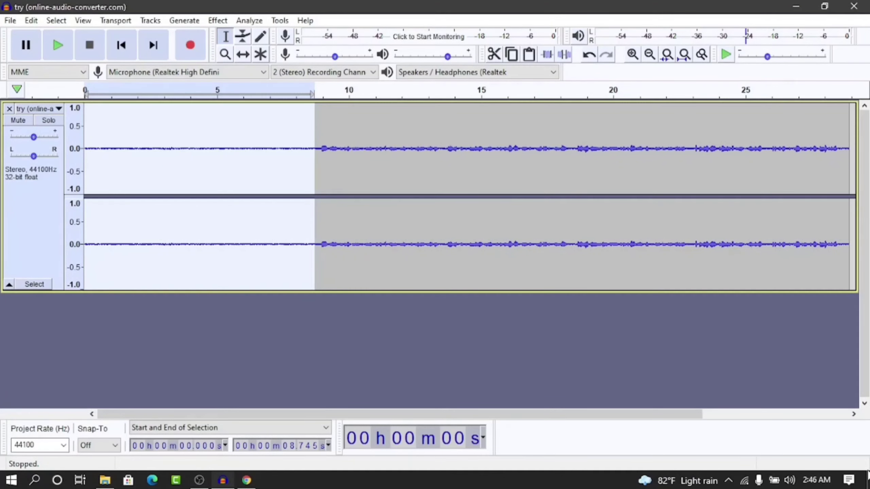
# Apply Noise Reduction to the whole track with 20 dB reduction, sensitivity 6.00 and frequency smoothing of 3 bands.
pyautogui.doubleClick(480, 178)
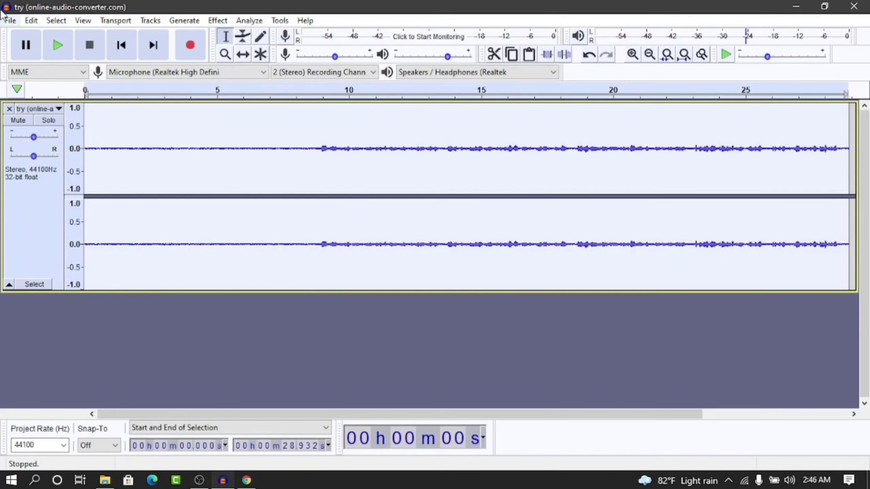
pyautogui.click(310, 137)
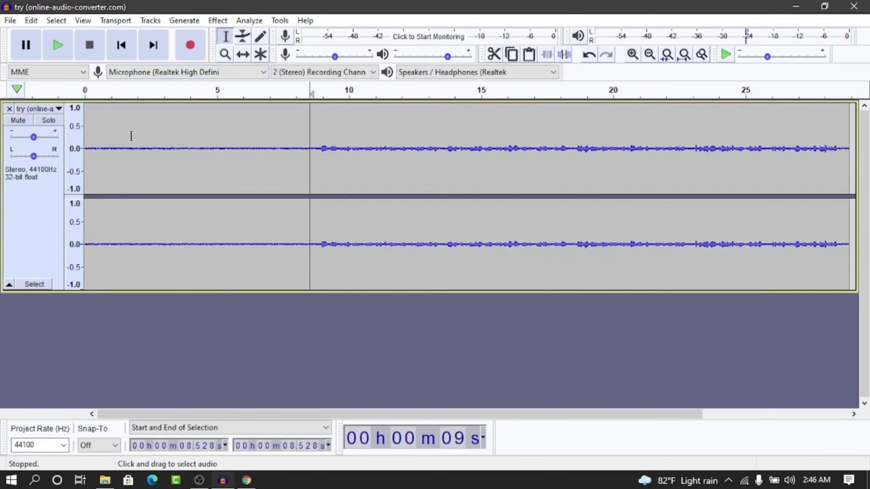
pyautogui.moveTo(86, 122); pyautogui.dragTo(2, 113)
pyautogui.click(2, 113)
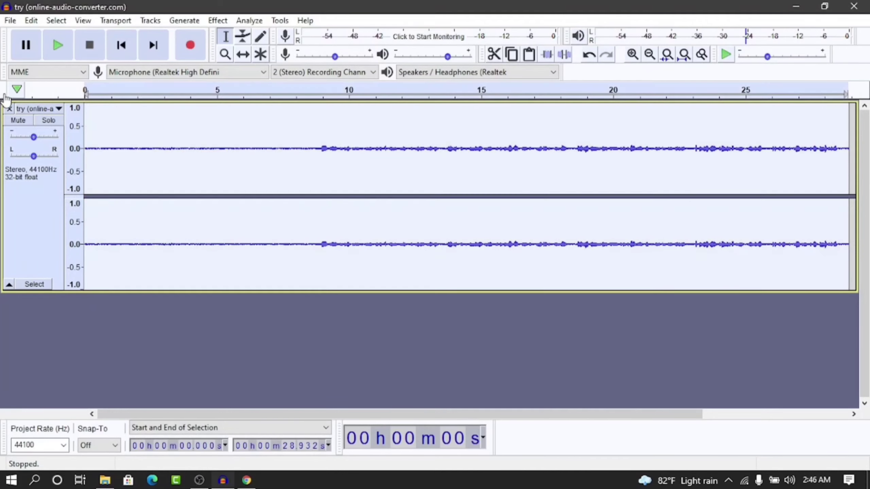
pyautogui.click(217, 20)
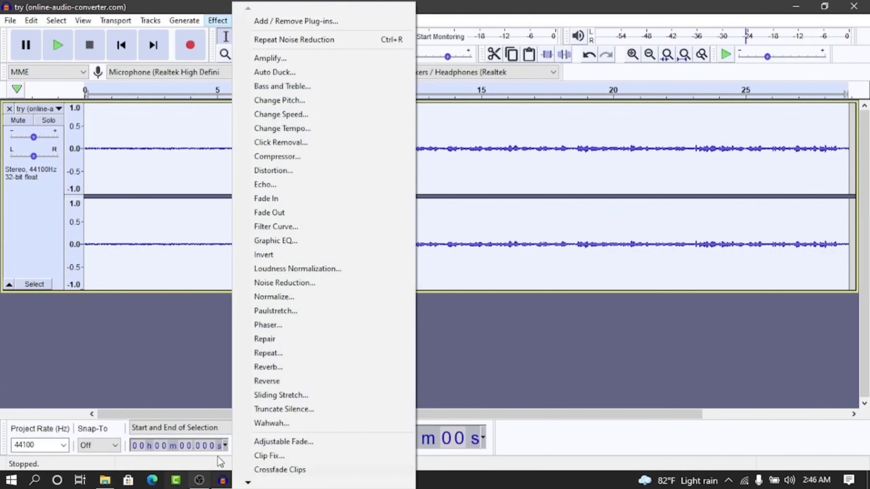
pyautogui.click(278, 283)
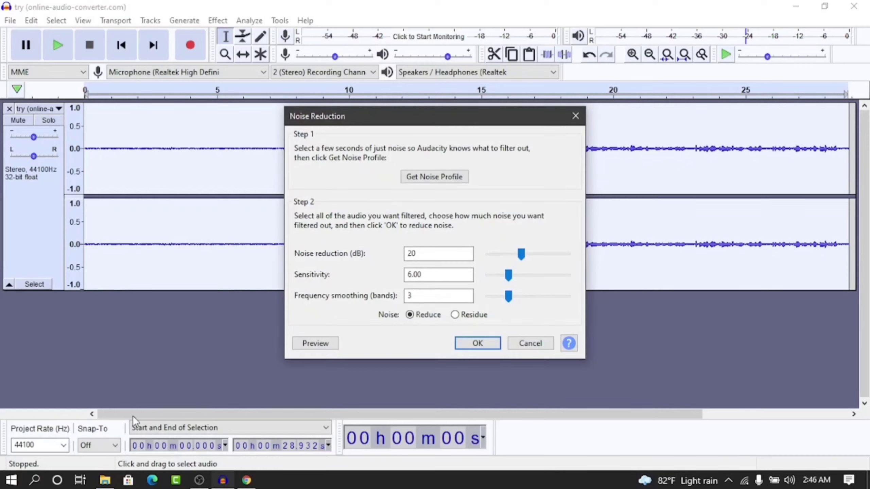
pyautogui.click(473, 340)
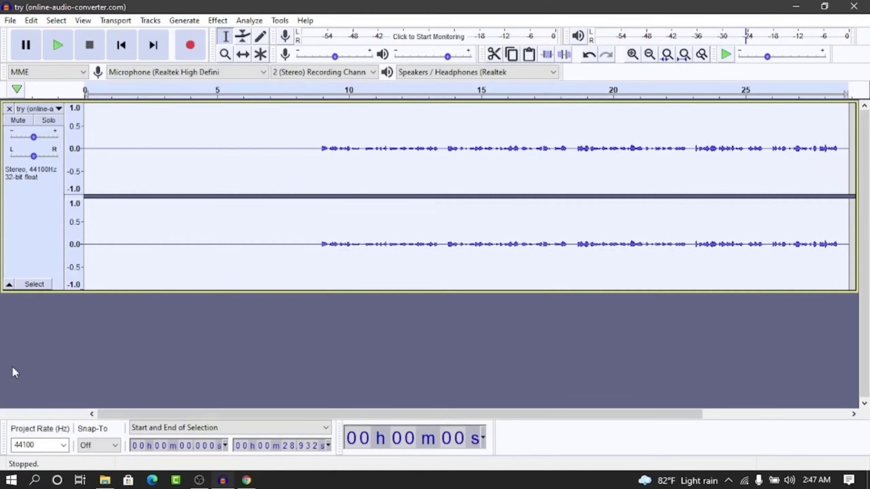
# Place the cursor near the start of the noise-reduced track, play it and pause at about 11 seconds.
pyautogui.click(89, 120)
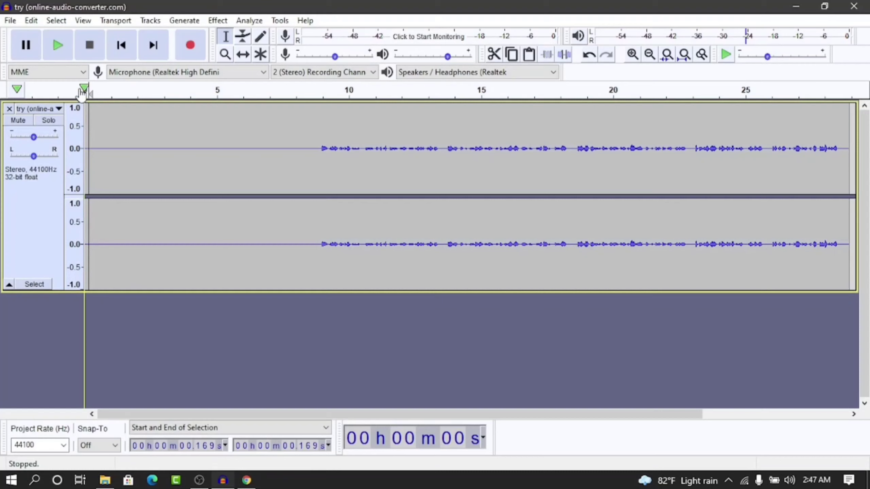
pyautogui.click(64, 44)
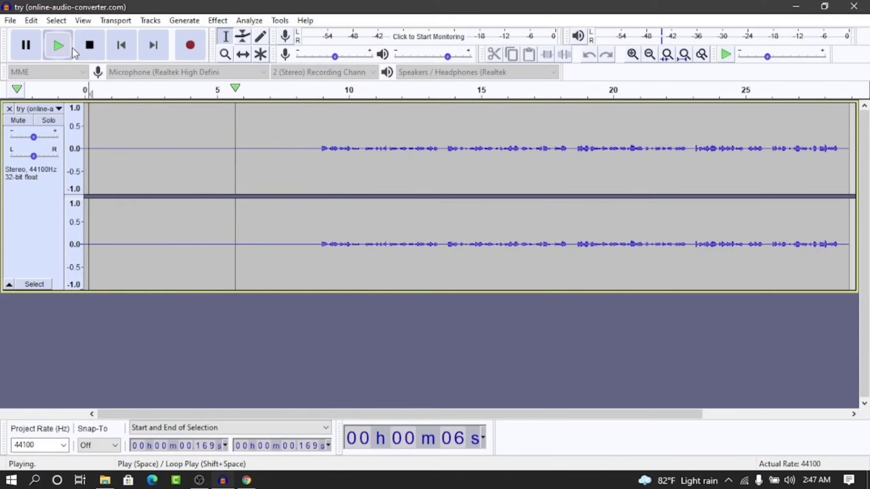
pyautogui.click(27, 47)
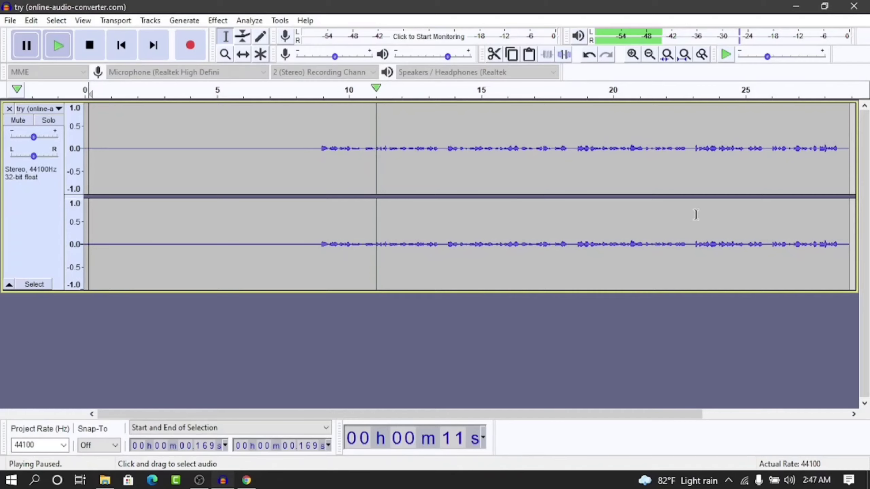
# Normalize the whole track to a peak amplitude of -1.0 dB with DC offset removal enabled.
pyautogui.click(243, 158)
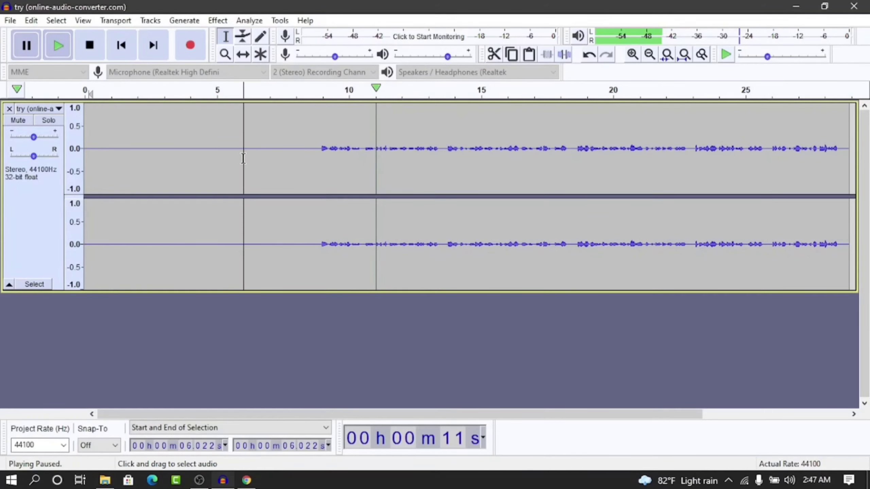
pyautogui.hotkey('ctrl', 'a')
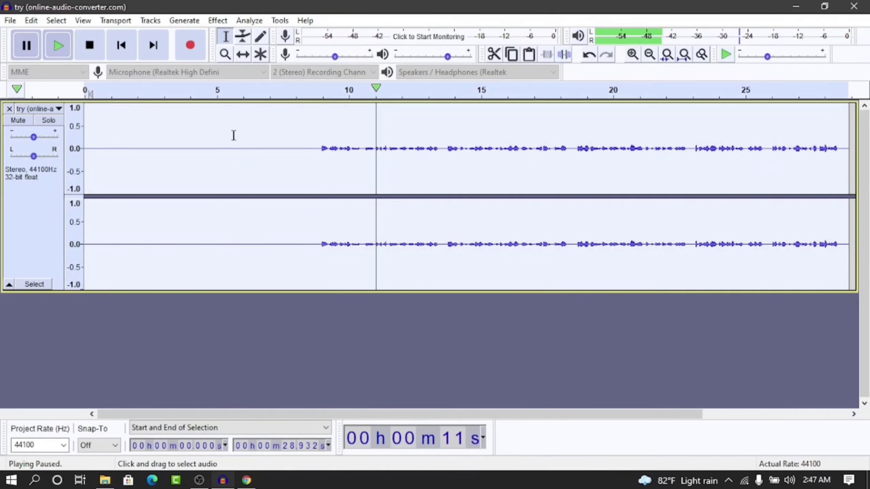
pyautogui.click(218, 21)
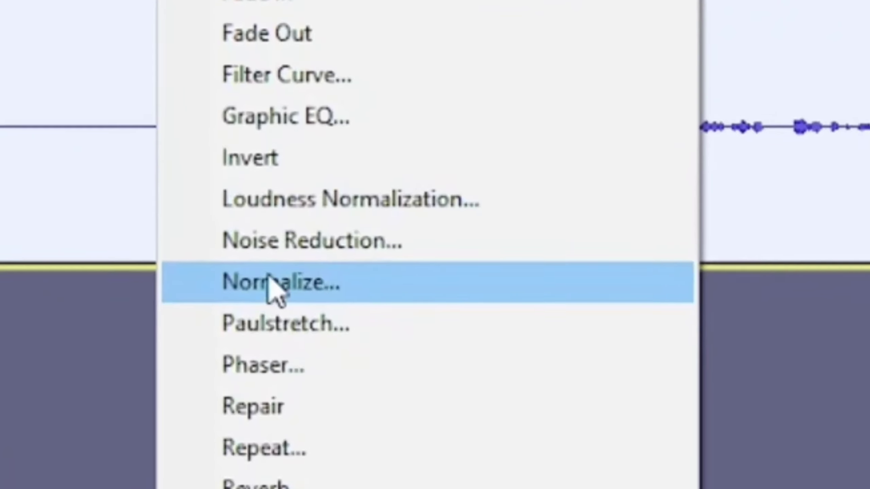
pyautogui.click(273, 289)
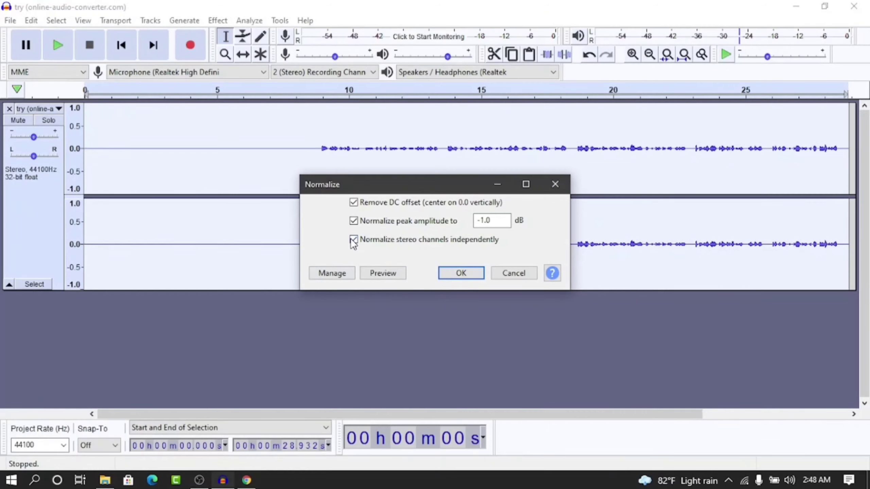
pyautogui.click(459, 273)
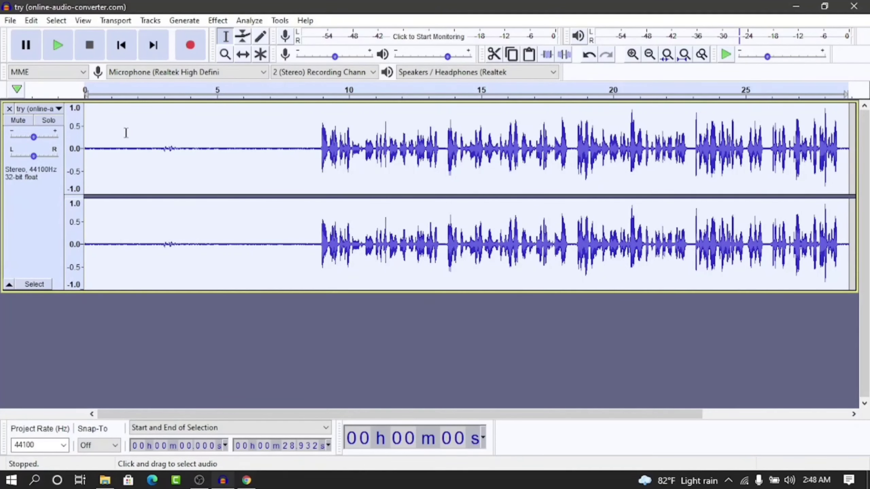
# Play the normalized track from near its start and pause at about 3 seconds.
pyautogui.click(90, 119)
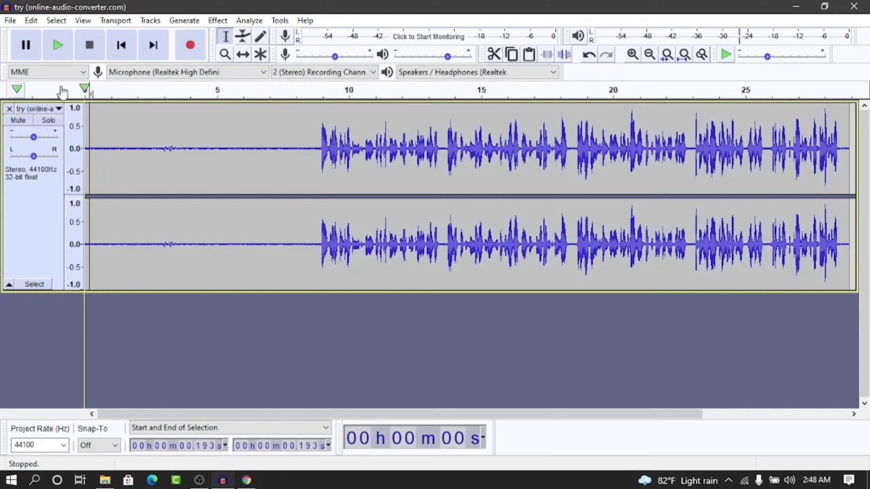
pyautogui.click(47, 44)
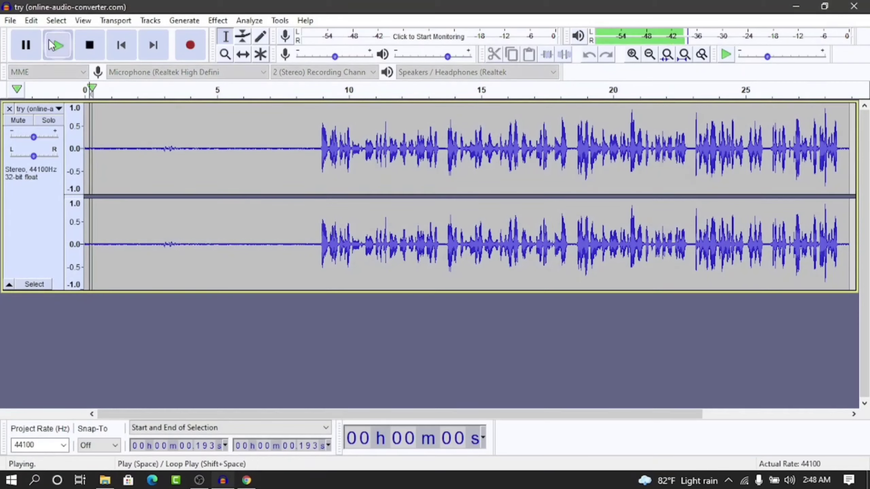
pyautogui.click(25, 51)
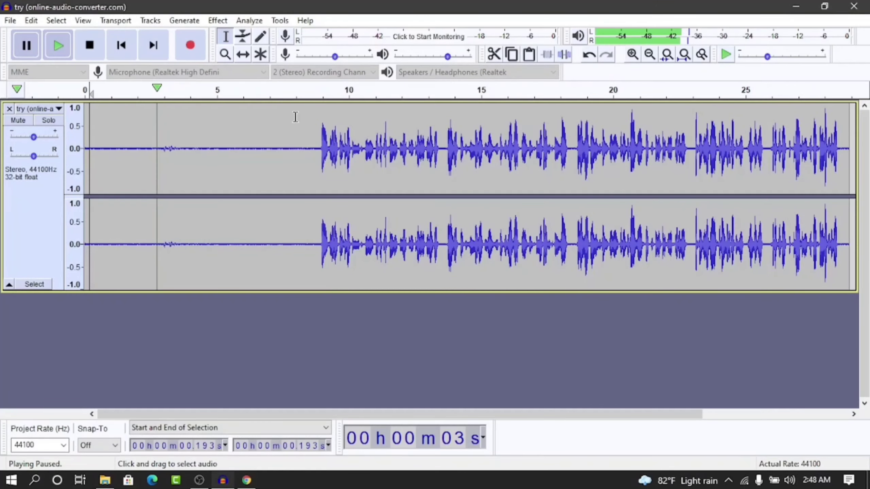
# Move the cursor to about 8.5 seconds, just before the speech, play the normalized audio and pause at about 15 seconds.
pyautogui.doubleClick(306, 125)
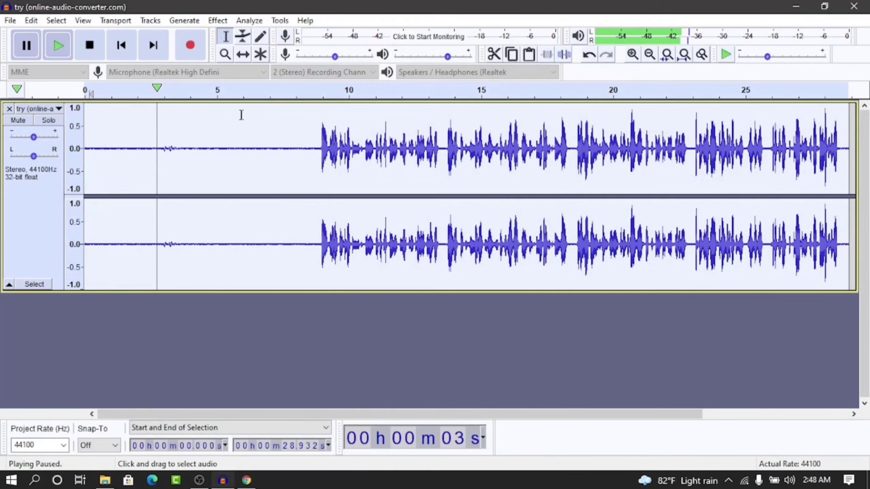
pyautogui.click(308, 125)
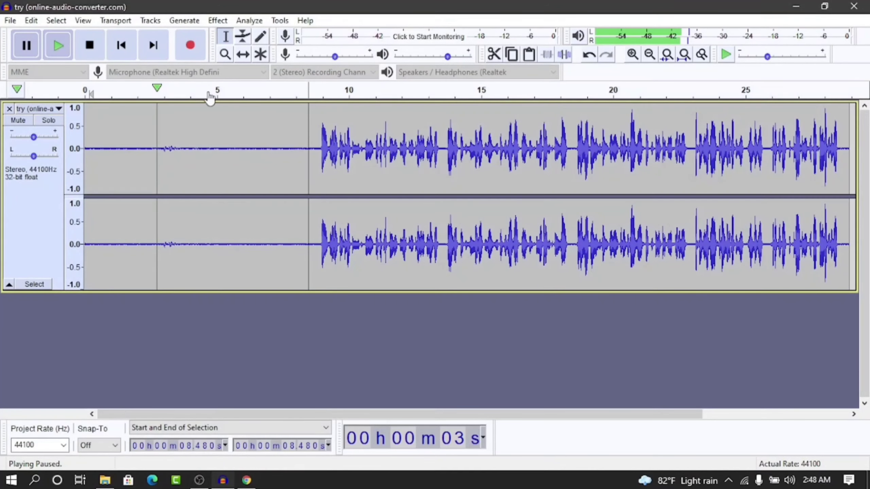
pyautogui.click(15, 47)
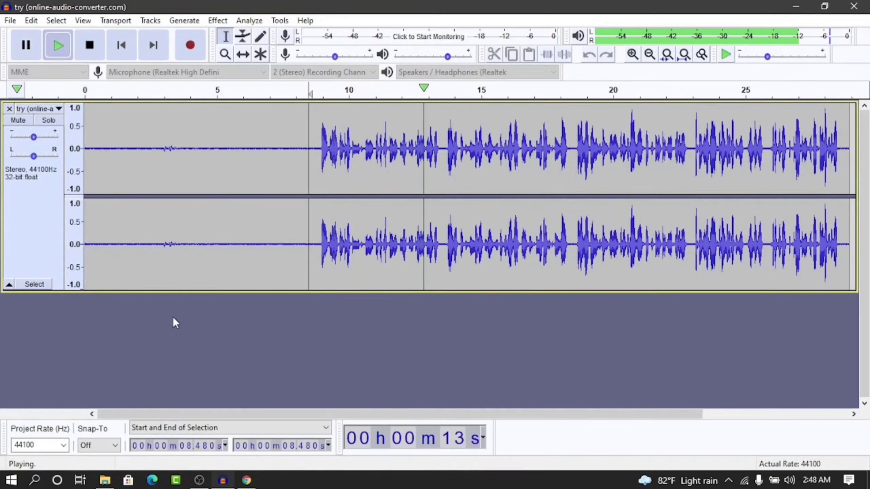
pyautogui.click(20, 48)
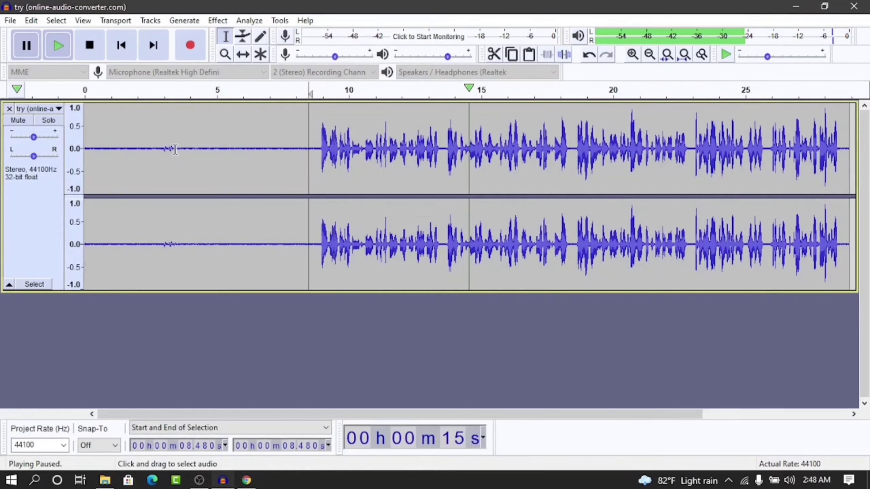
# Compress the whole track with threshold -12 dB, noise floor -40 dB, ratio 2:1, attack 0.20 s, release 1.0 s and make-up gain off.
pyautogui.doubleClick(164, 148)
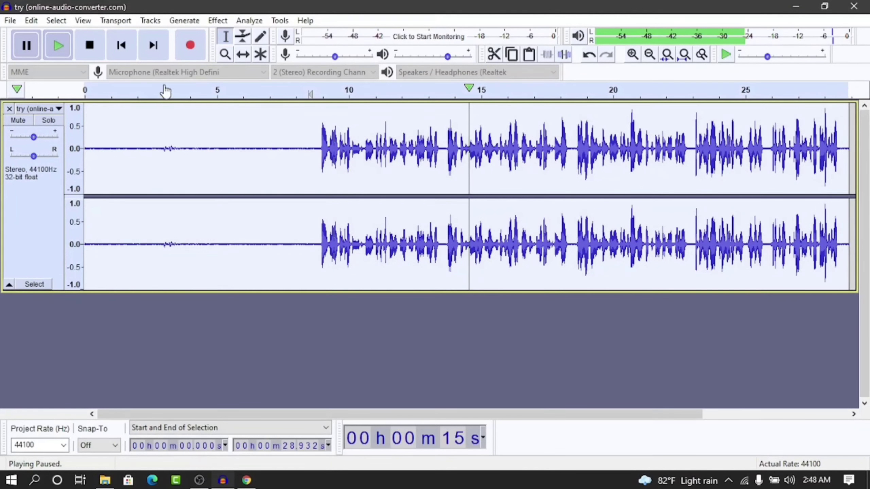
pyautogui.click(218, 20)
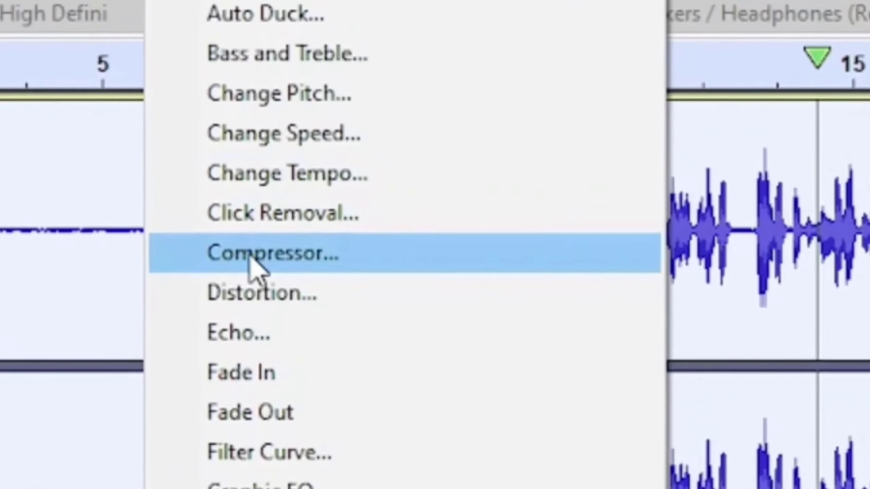
pyautogui.click(277, 156)
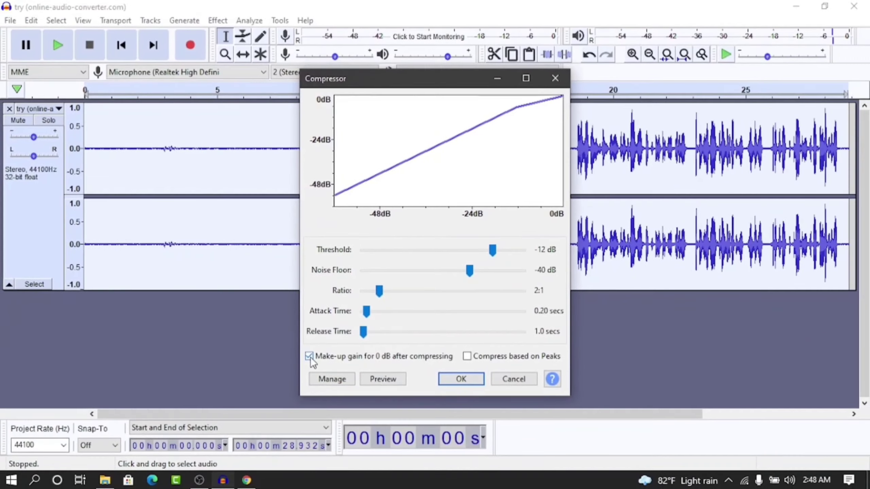
pyautogui.click(309, 356)
pyautogui.moveTo(391, 79); pyautogui.dragTo(121, 57)
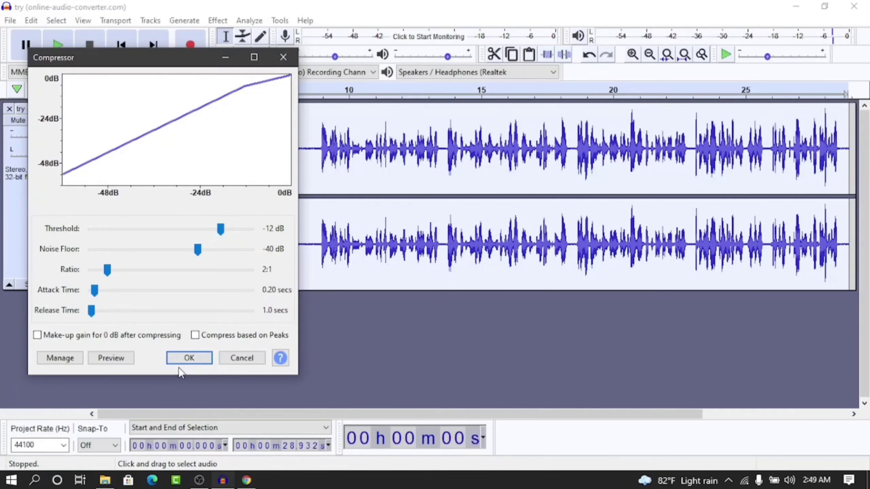
pyautogui.click(189, 358)
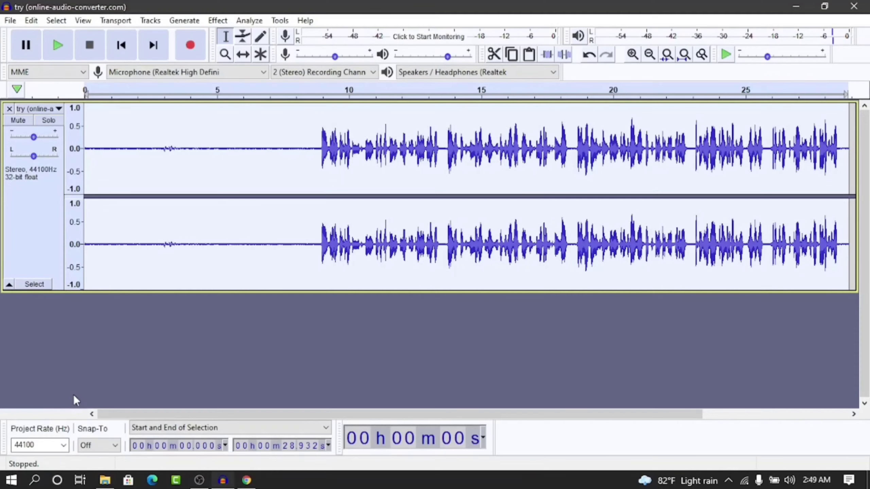
# Play the compressed track from about 7.4 seconds and pause at about 11 seconds.
pyautogui.click(279, 142)
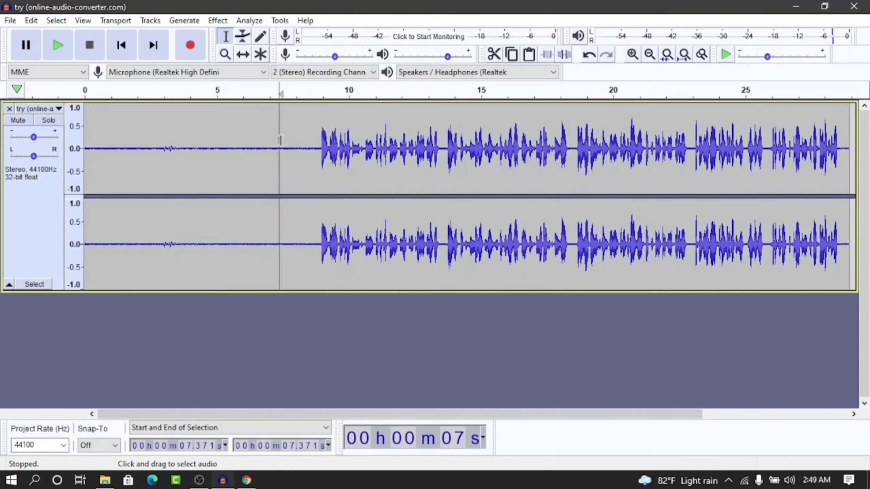
pyautogui.click(60, 50)
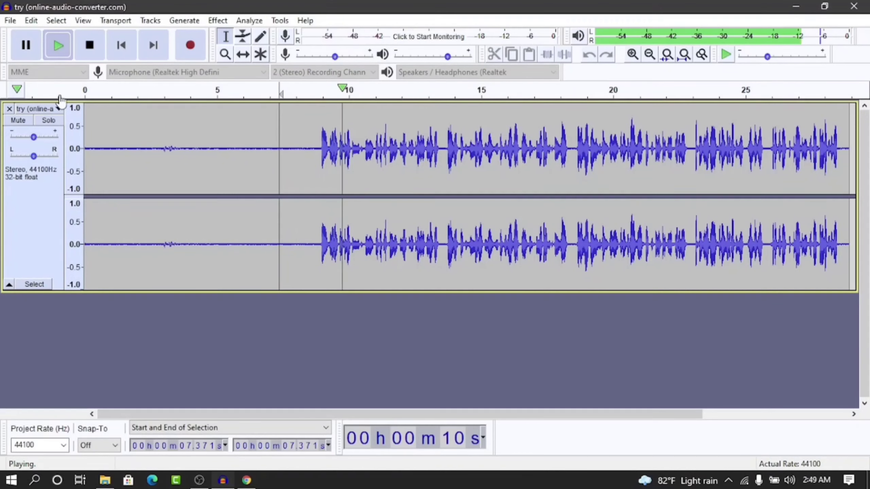
pyautogui.click(26, 45)
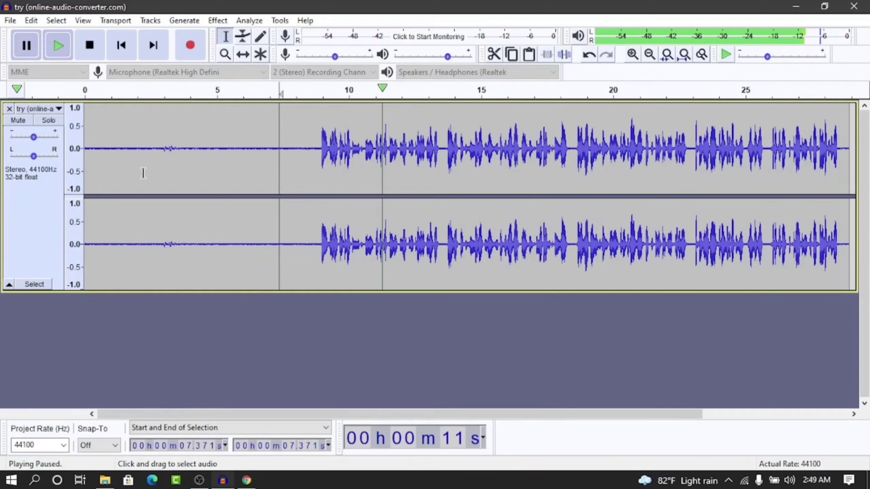
# Capture a noise profile from the speech-free lead-in, from 0 to about 8.84 seconds, for Noise Reduction.
pyautogui.click(318, 151)
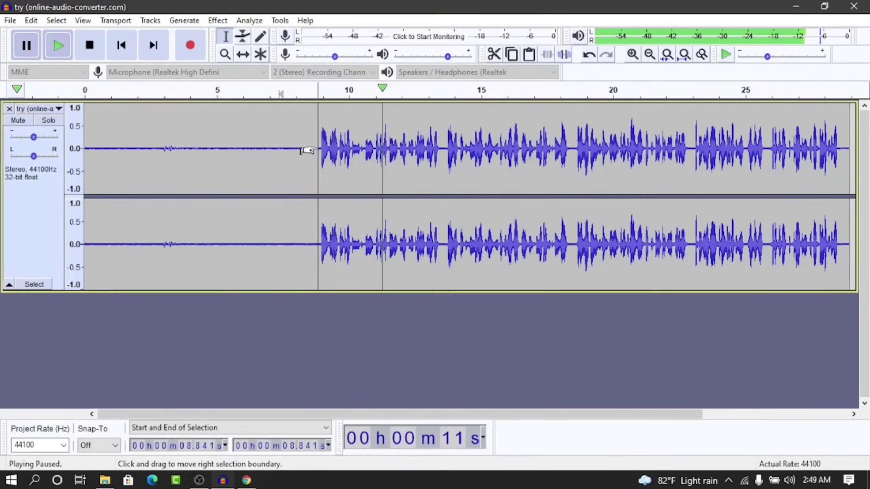
pyautogui.moveTo(307, 150); pyautogui.dragTo(82, 151)
pyautogui.click(218, 21)
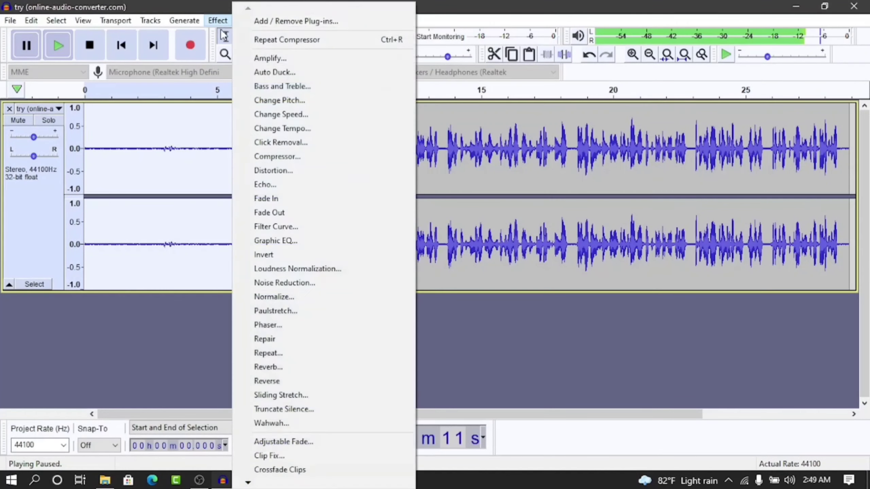
pyautogui.click(274, 283)
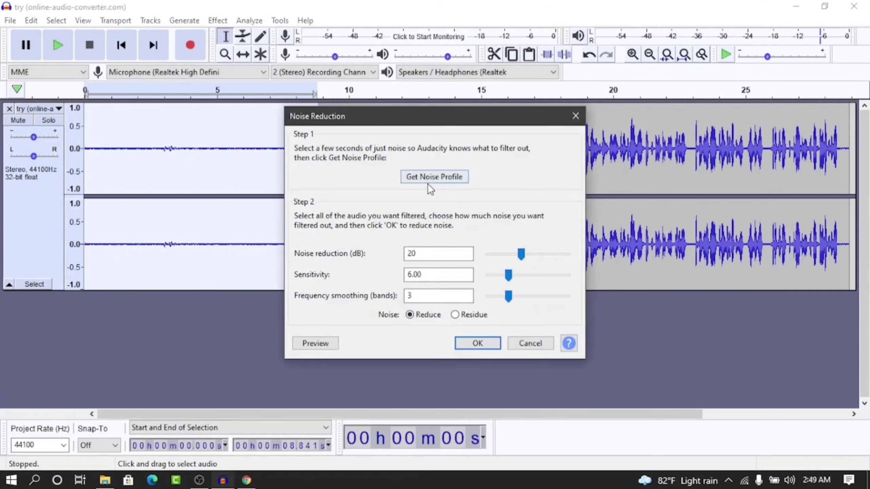
pyautogui.click(429, 176)
# Apply Noise Reduction to the whole track with 20 dB reduction, sensitivity 6.00 and 3 frequency smoothing bands.
pyautogui.click(210, 160)
pyautogui.hotkey('ctrl', 'a')
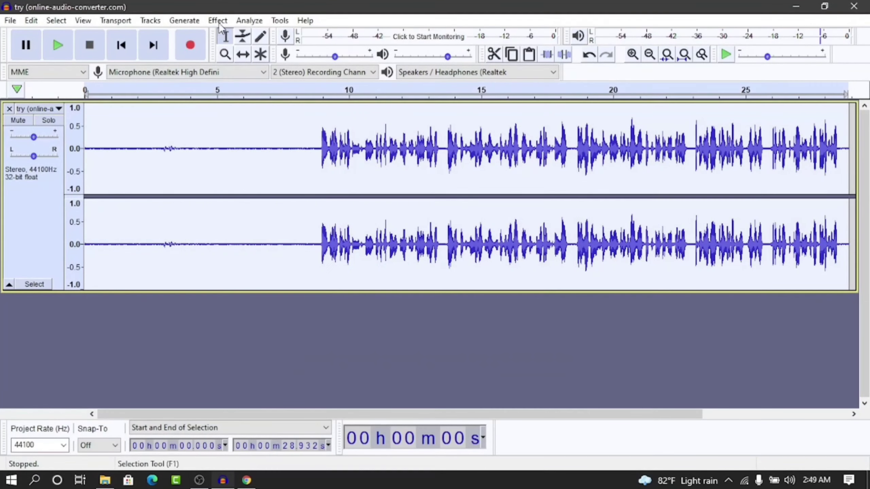
pyautogui.click(218, 21)
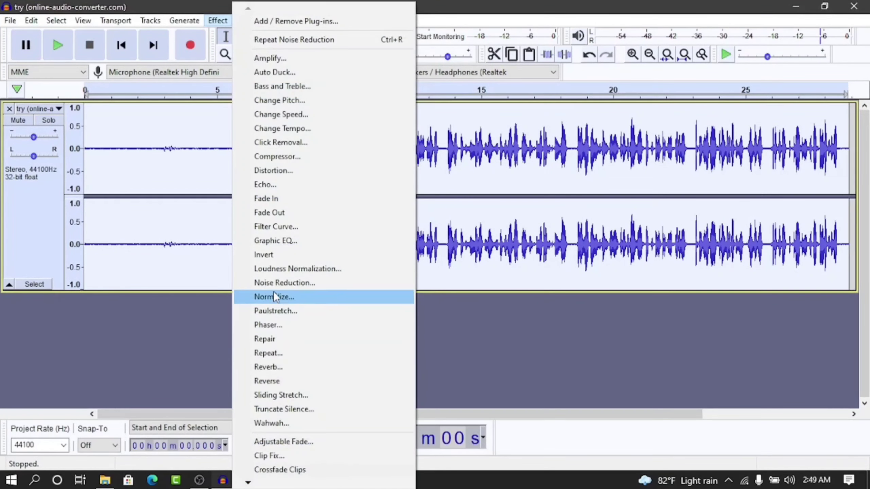
pyautogui.click(278, 283)
pyautogui.click(478, 341)
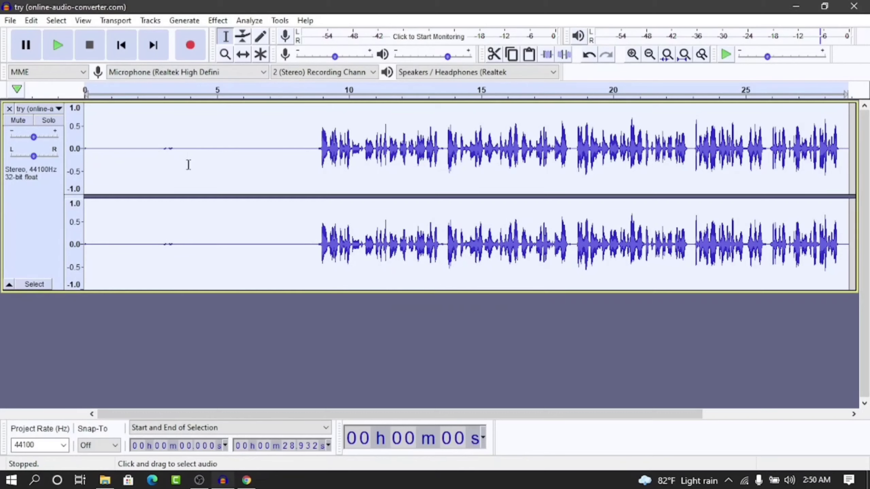
# Select the faint noise remnant from about 3.08 to 3.47 seconds and slightly reduce the track's display height.
pyautogui.click(176, 149)
pyautogui.moveTo(171, 150); pyautogui.dragTo(165, 149)
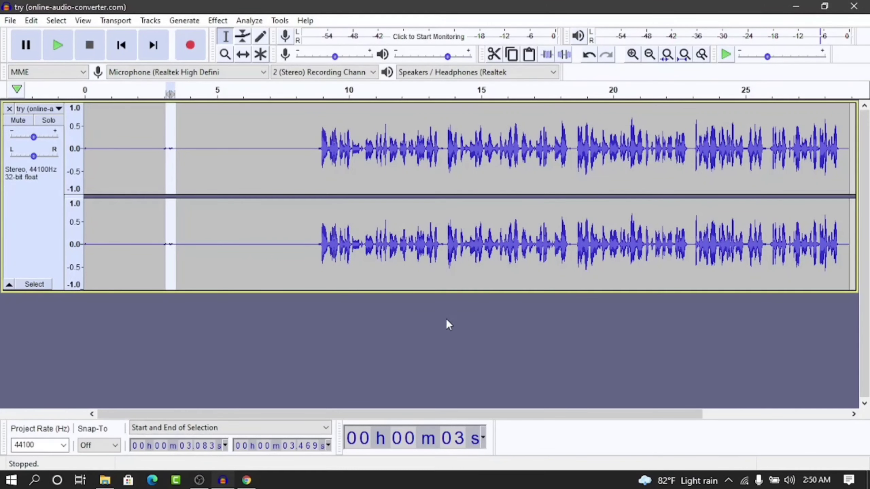
pyautogui.moveTo(431, 292); pyautogui.dragTo(452, 414)
pyautogui.moveTo(403, 400); pyautogui.dragTo(377, 264)
# Place the cursor at about 0.19 seconds and play the noise-reduced track past the 10-second mark.
pyautogui.click(91, 111)
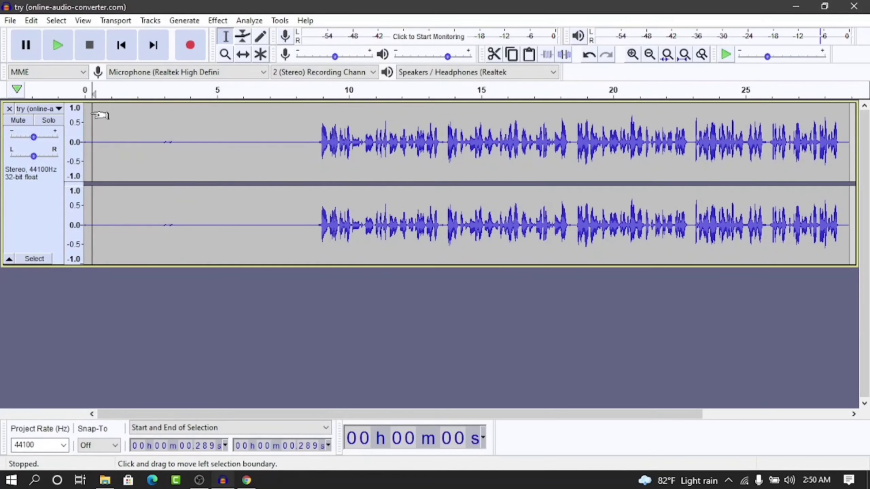
pyautogui.moveTo(91, 113); pyautogui.dragTo(81, 112)
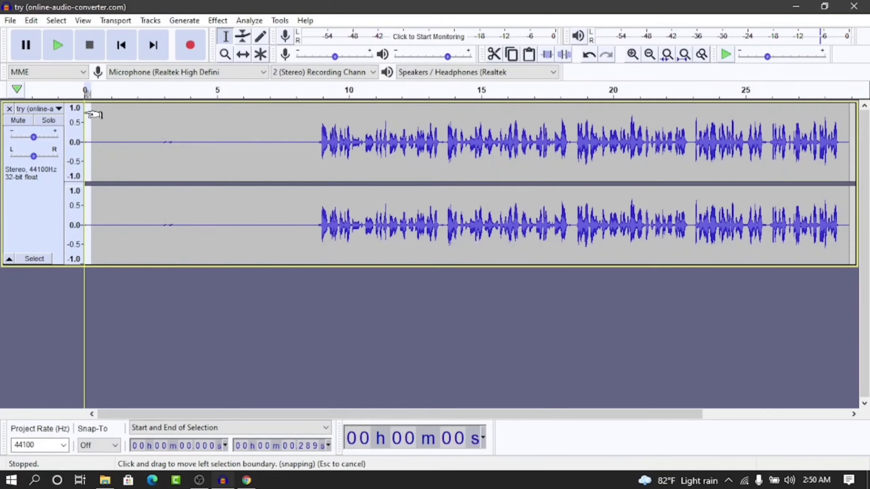
pyautogui.click(88, 114)
pyautogui.click(57, 48)
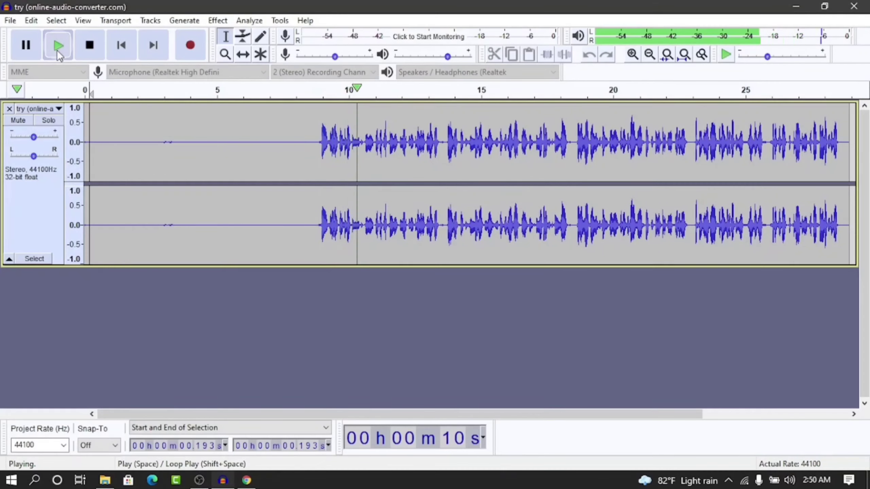
pyautogui.click(58, 52)
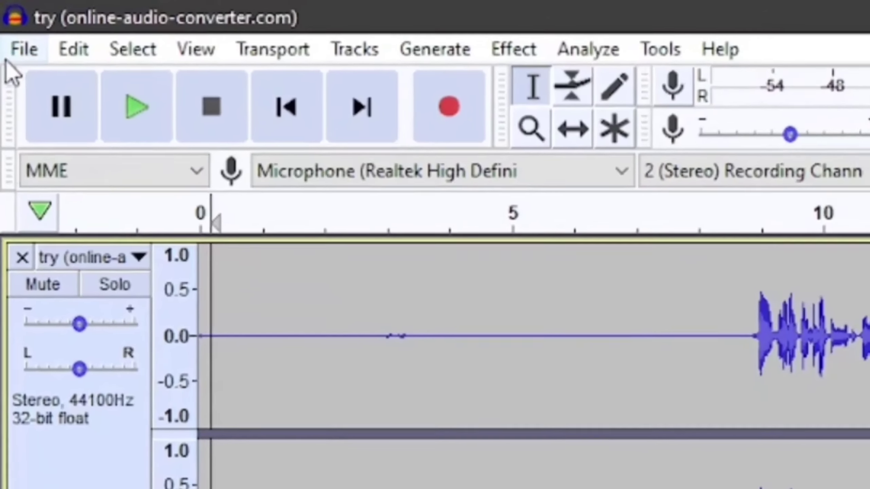
# Start an MP3 export of the cleaned track, enter jfg as the file name and cancel without saving.
pyautogui.click(14, 52)
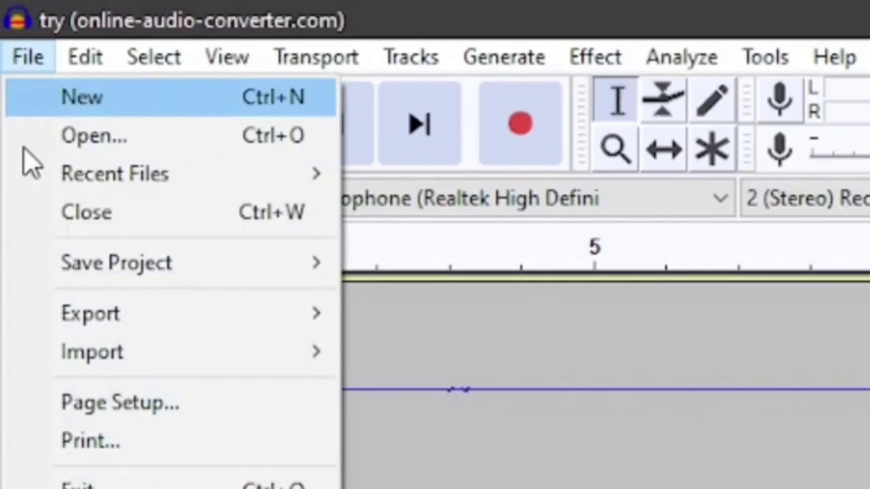
pyautogui.moveTo(212, 311)
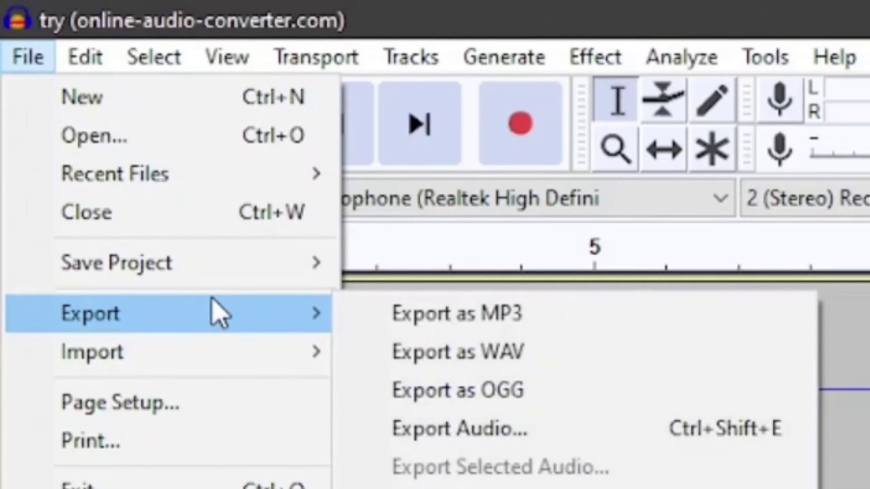
pyautogui.click(440, 312)
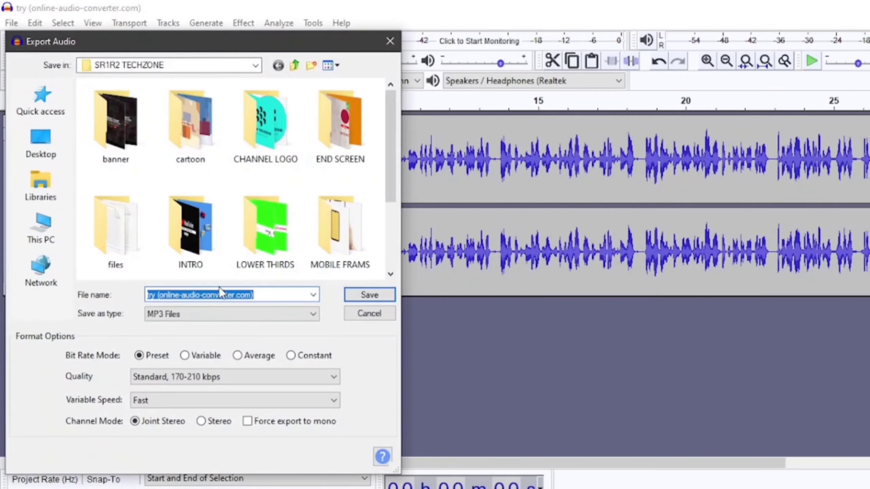
pyautogui.scroll(-2, 284, 187)
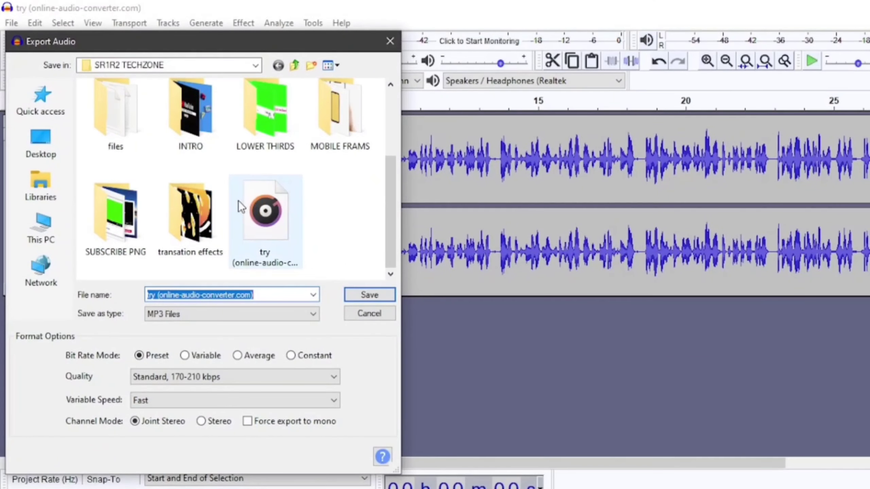
pyautogui.write('rfg')
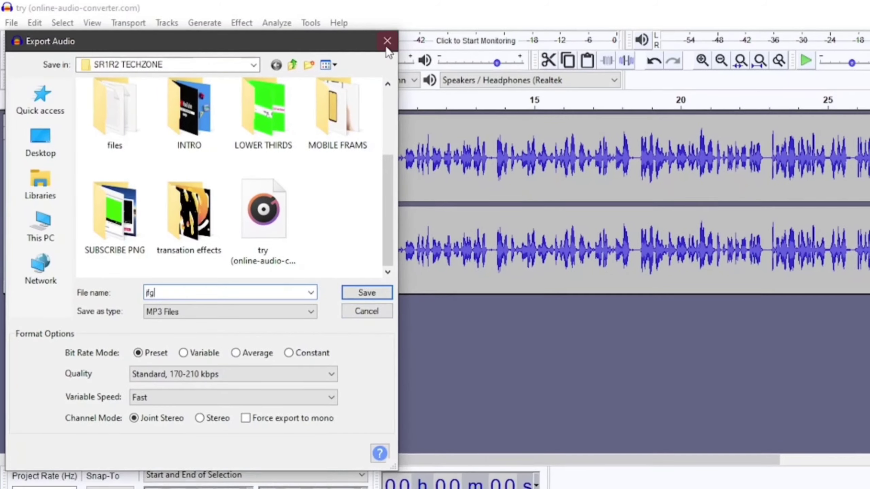
pyautogui.click(387, 41)
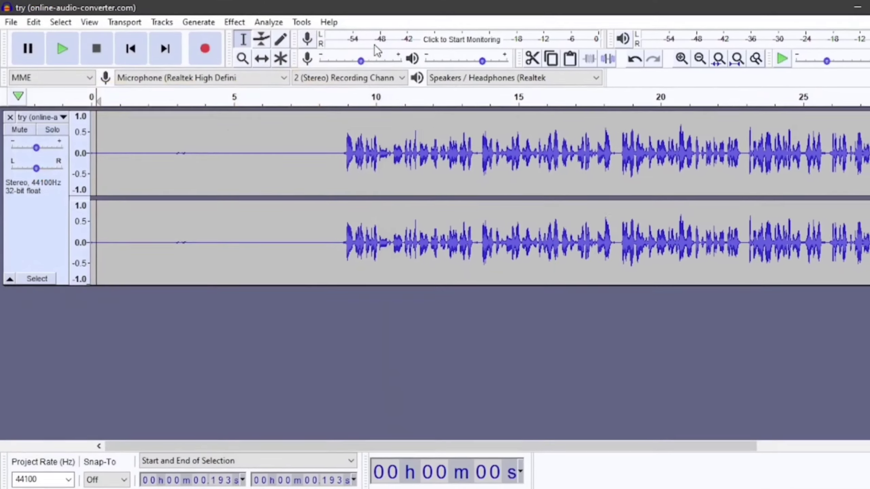